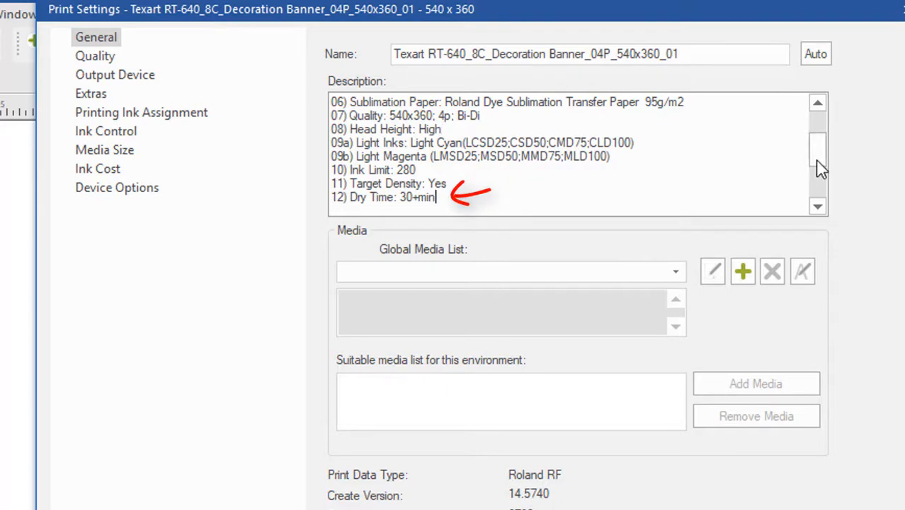
Review the dry time, temperature and fixation time entries in the print settings description
{"action": "left_click", "coordinate": [816, 206]}
{"action": "left_click", "coordinate": [816, 206]}
{"action": "left_click", "coordinate": [816, 206]}
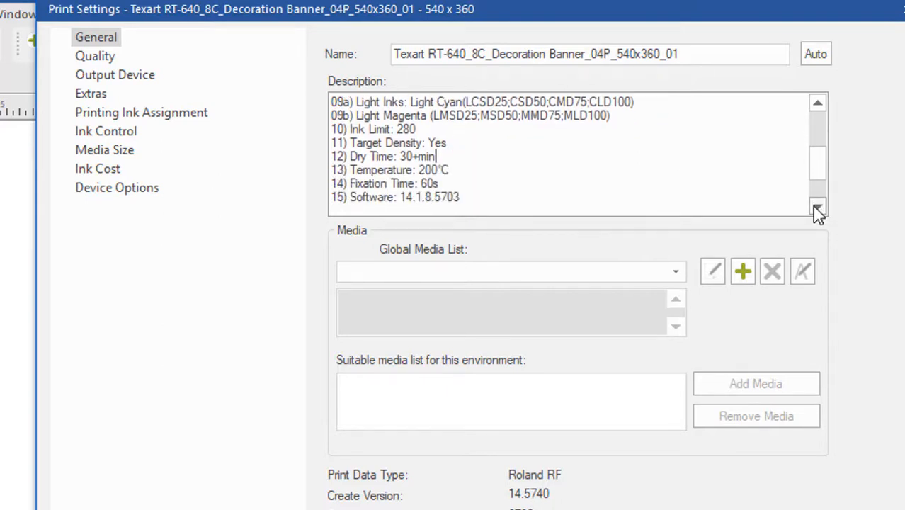
{"action": "left_click", "coordinate": [464, 165]}
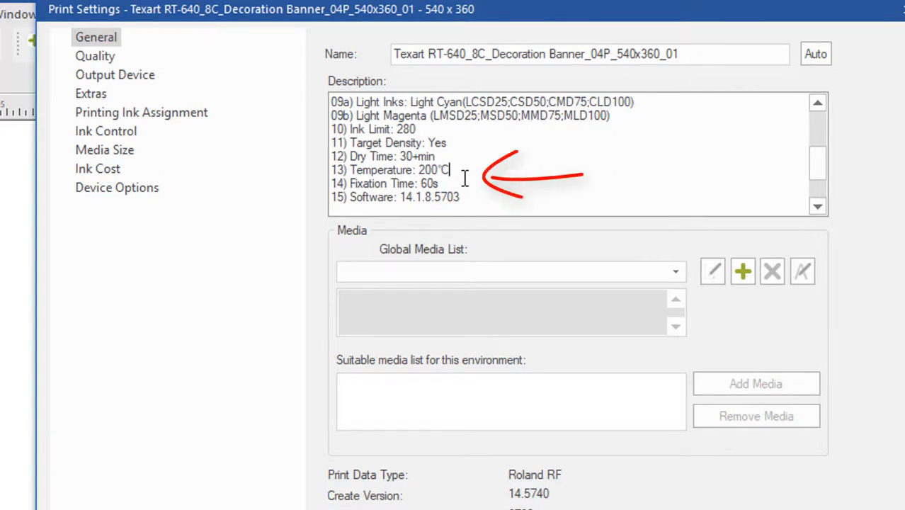
{"action": "left_click", "coordinate": [460, 182]}
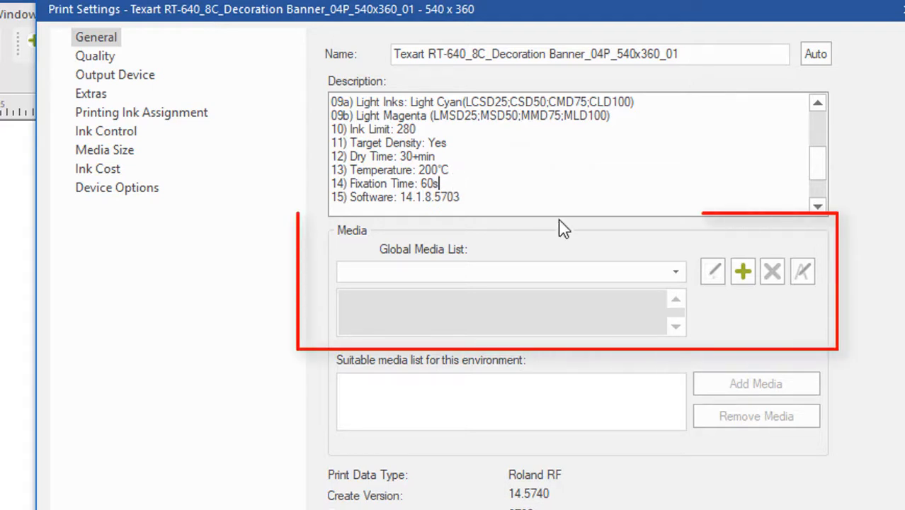
Create a new media type with the description "Transfer paper" and a cost factor of 0.11 per ft²
{"action": "left_click", "coordinate": [743, 273]}
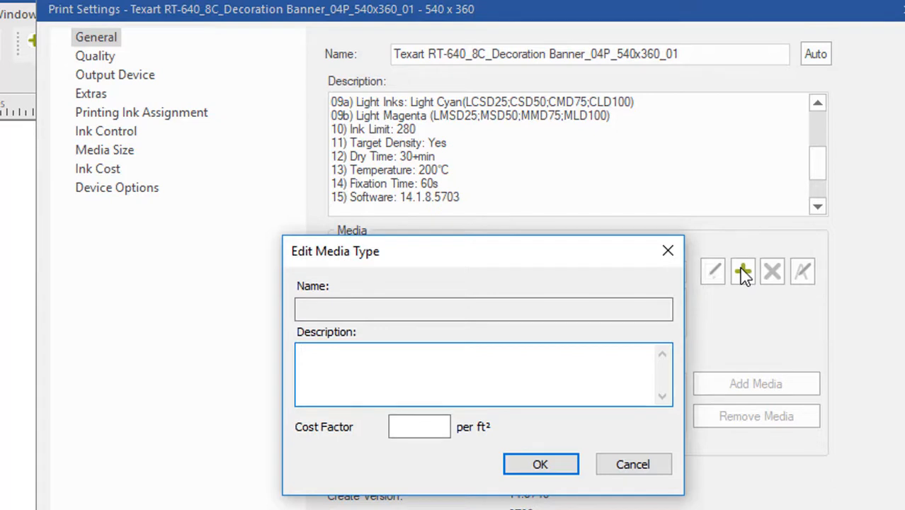
{"action": "type", "text": "Transfer p"}
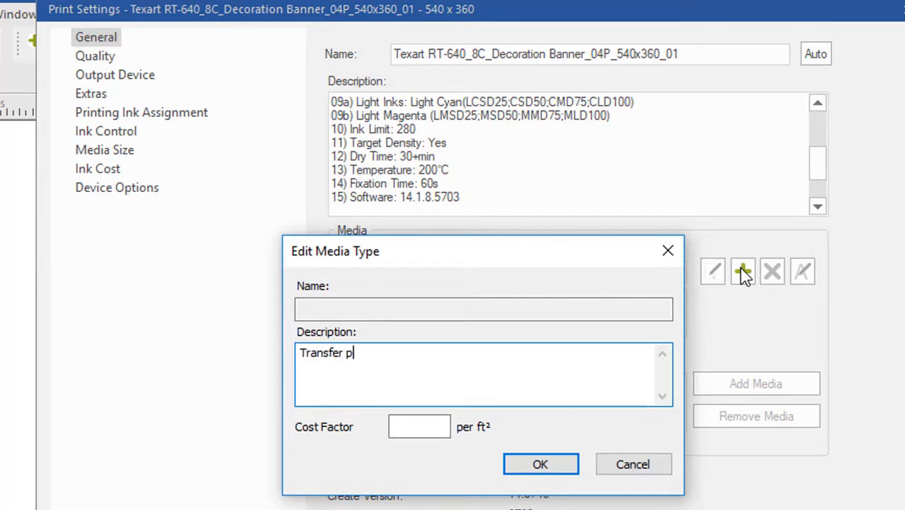
{"action": "type", "text": "aper"}
{"action": "left_click", "coordinate": [425, 428]}
{"action": "type", "text": "0."}
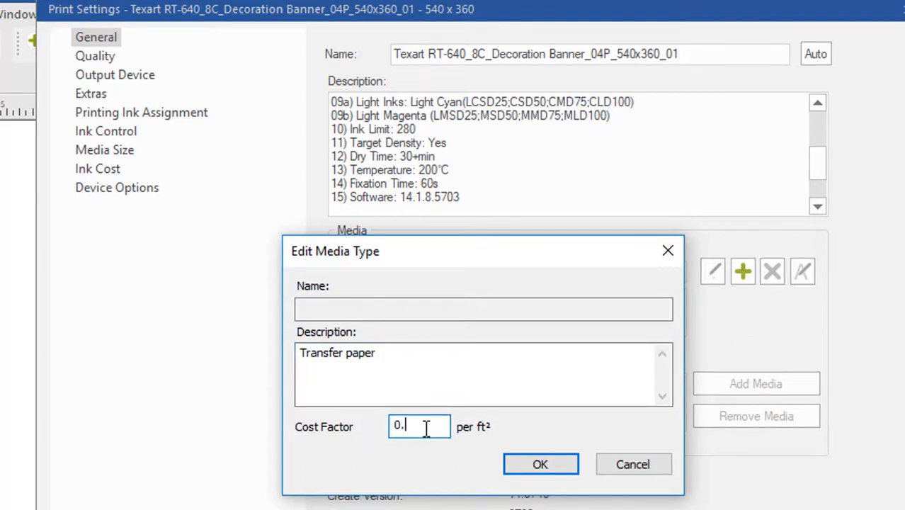
{"action": "type", "text": "11"}
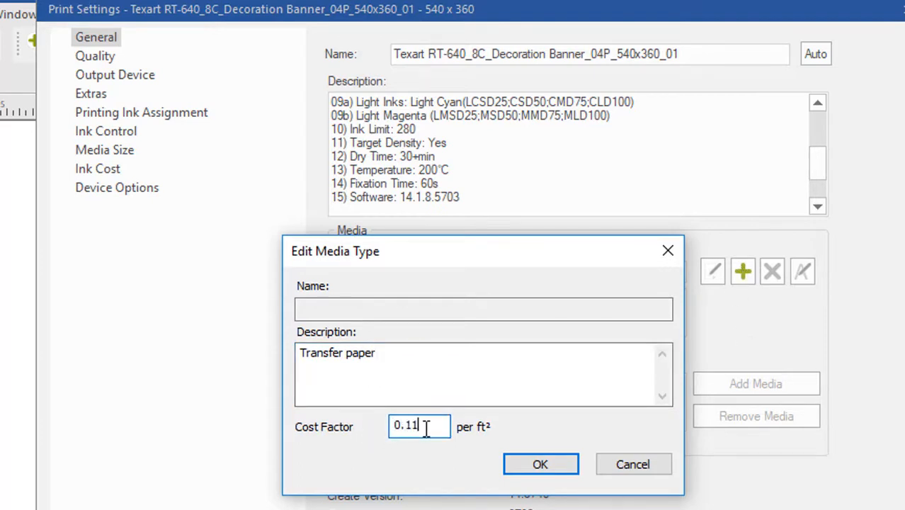
{"action": "left_click", "coordinate": [540, 465]}
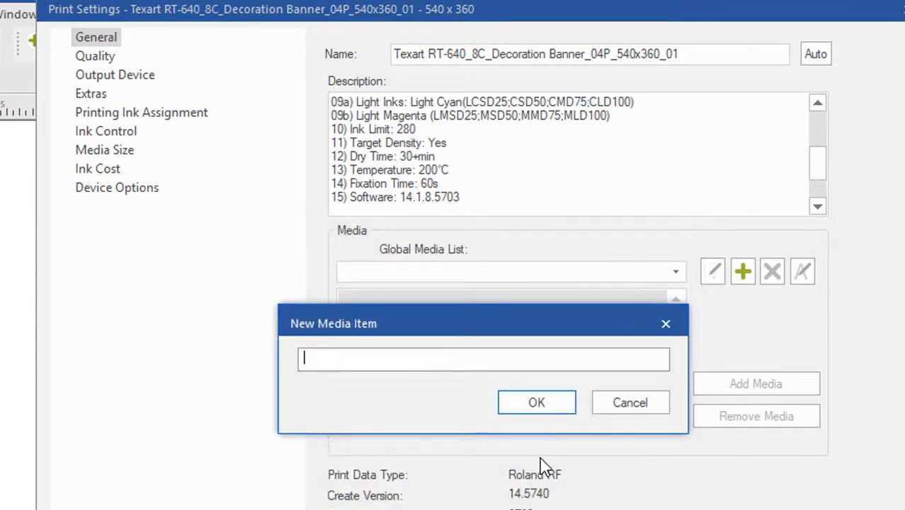
Name the new media item "Roland Transfer Paper" and add it to the suitable media list for this environment
{"action": "type", "text": "Roland Transfer Pap"}
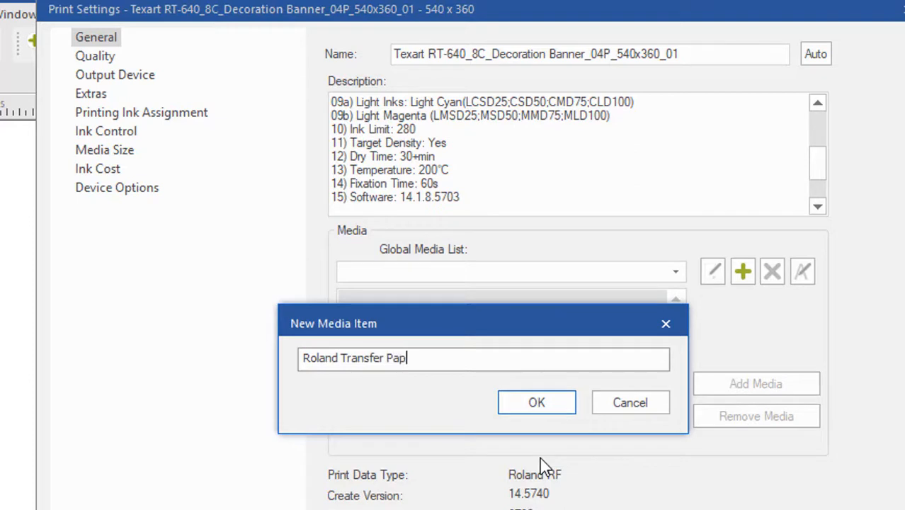
{"action": "type", "text": "er"}
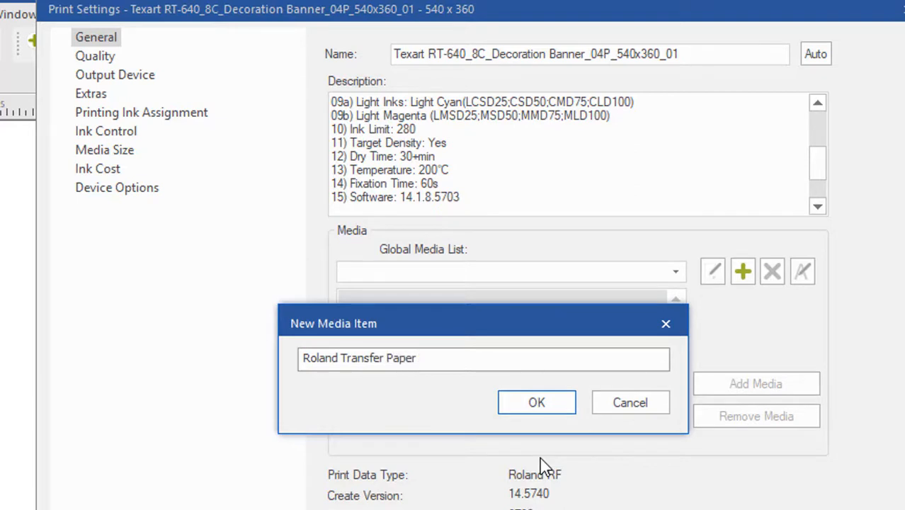
{"action": "left_click", "coordinate": [526, 402]}
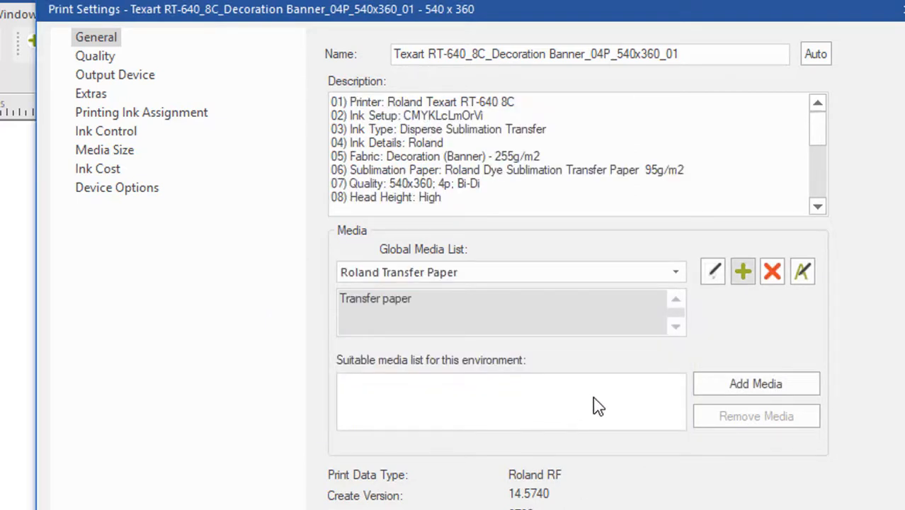
{"action": "left_click", "coordinate": [724, 384]}
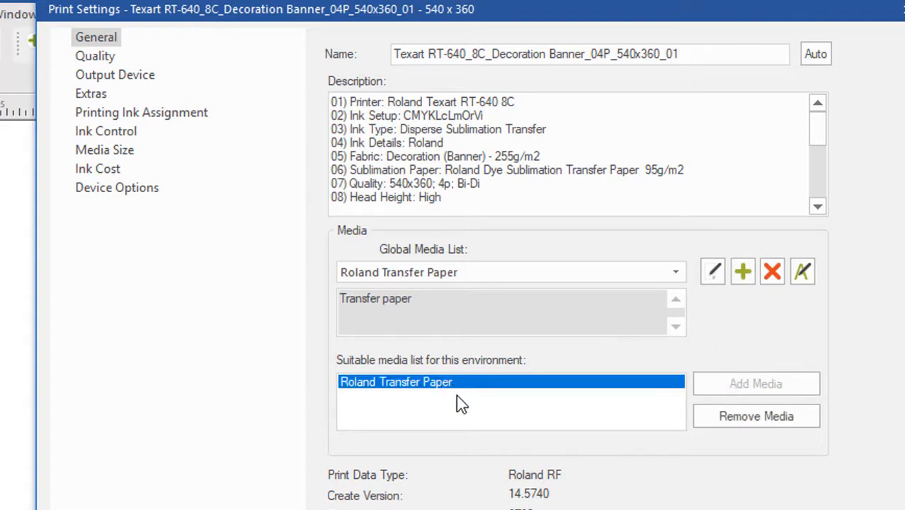
Create another media type with the description "Golf Towel 11 x 18" and a cost factor of 2.05 per ft²
{"action": "left_click", "coordinate": [742, 276]}
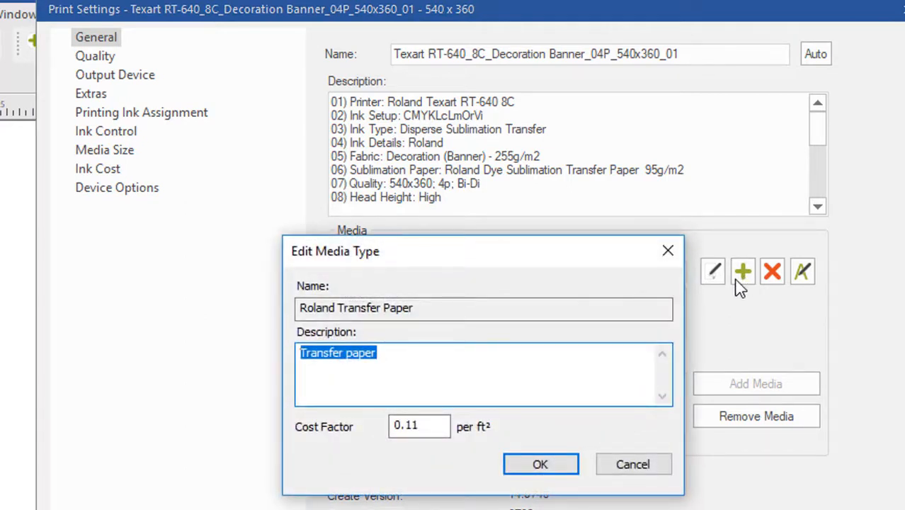
{"action": "type", "text": "Golf Tow"}
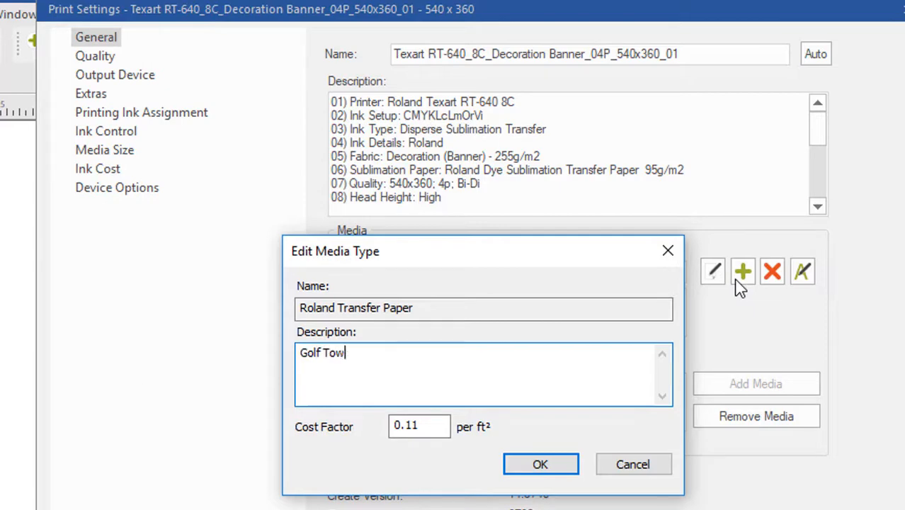
{"action": "type", "text": "el 11 x 18"}
{"action": "left_click_drag", "start_coordinate": [424, 424], "coordinate": [319, 427]}
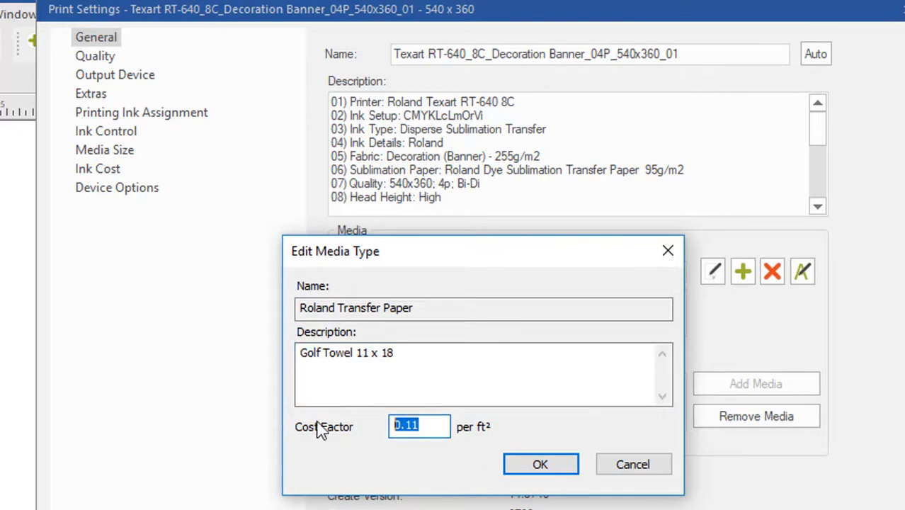
{"action": "type", "text": "2.05"}
{"action": "left_click", "coordinate": [528, 467]}
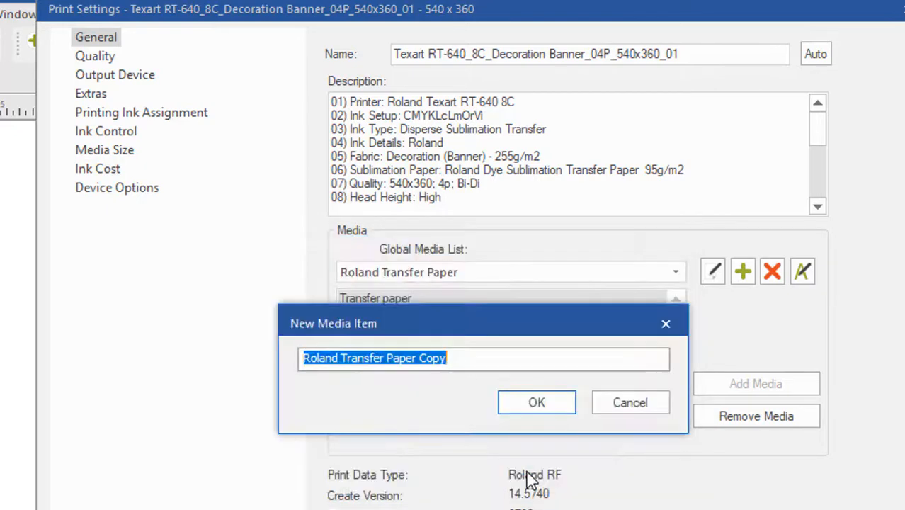
Name the media item "11 x 18 Golf Towel" and add it to the environment's suitable media list
{"action": "type", "text": "11 x 1"}
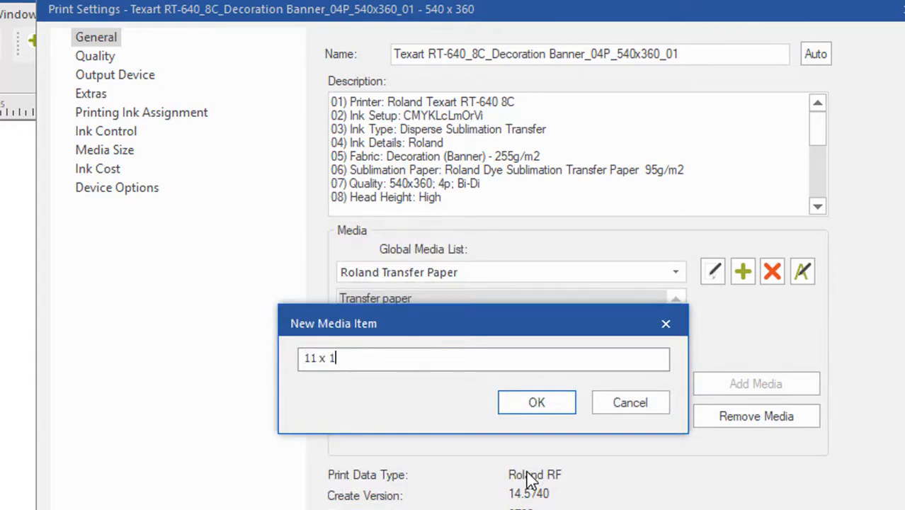
{"action": "type", "text": "8 Golf Towel"}
{"action": "left_click", "coordinate": [554, 406]}
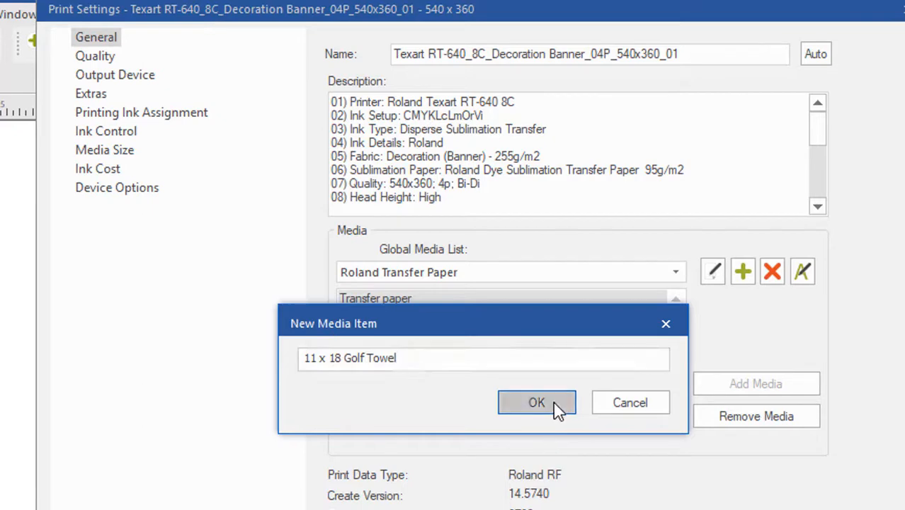
{"action": "left_click", "coordinate": [782, 385]}
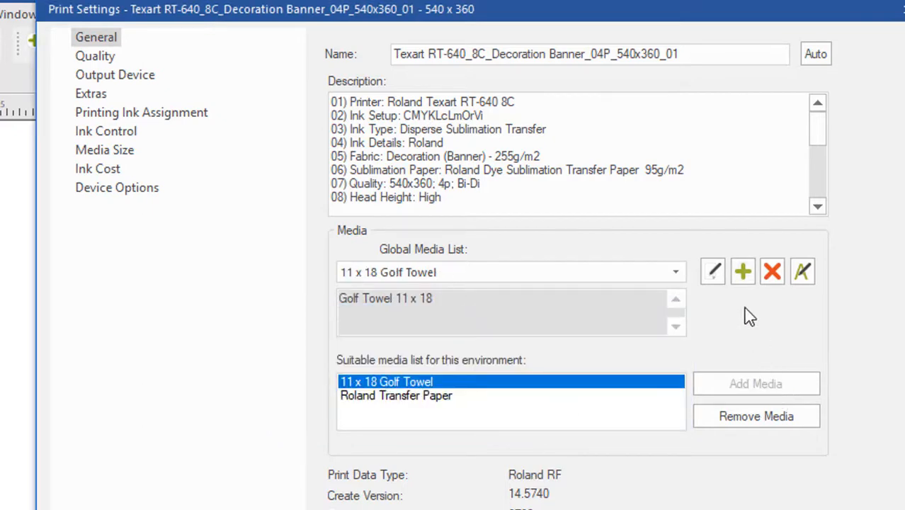
Create a third media type with the description "Soft Signage 60" wide" and a cost factor of 0.45 per ft²
{"action": "left_click", "coordinate": [741, 277]}
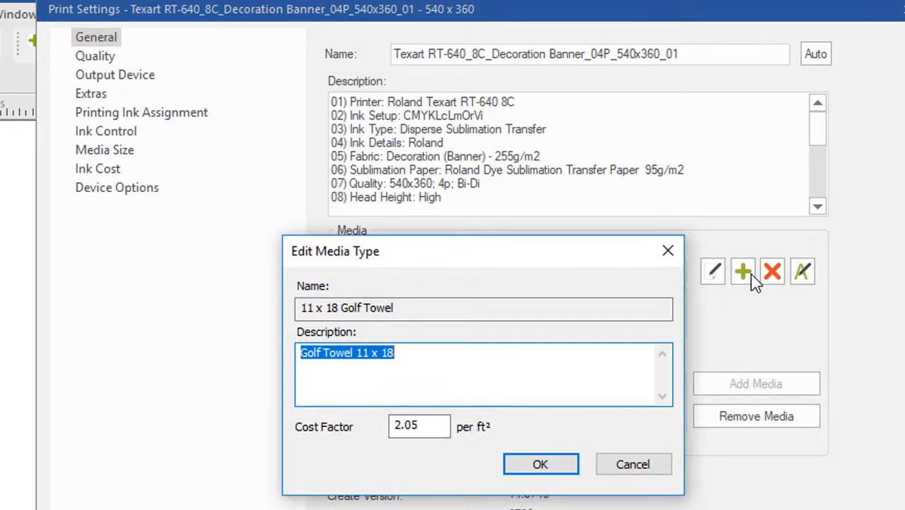
{"action": "type", "text": "Sof"}
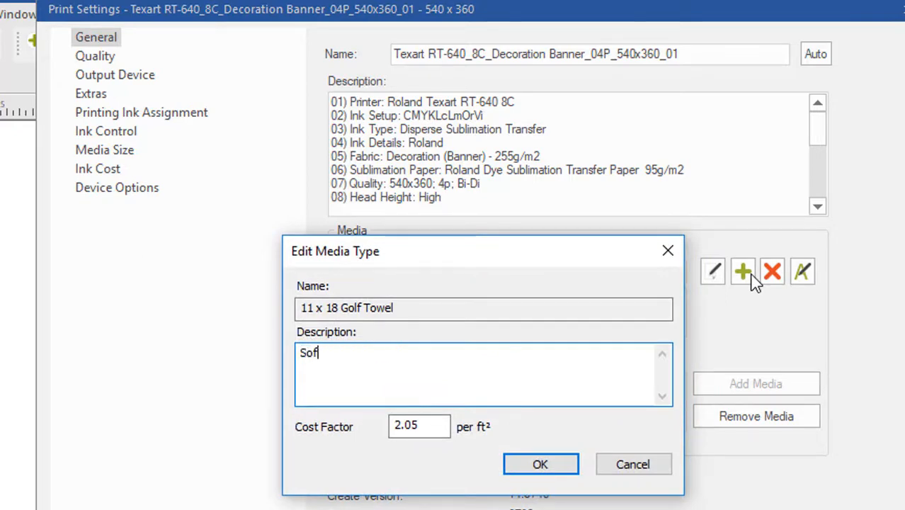
{"action": "type", "text": "t Signage"}
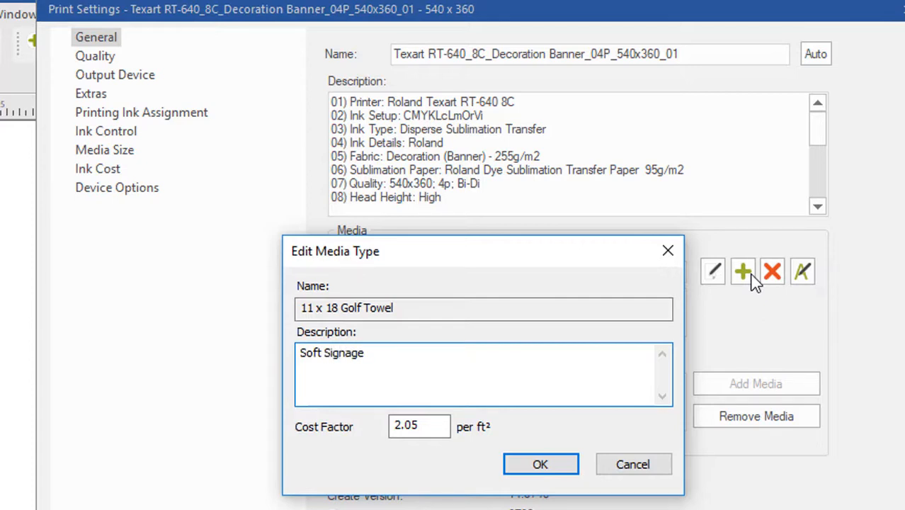
{"action": "type", "text": " 60\" wide"}
{"action": "double_click", "coordinate": [407, 425]}
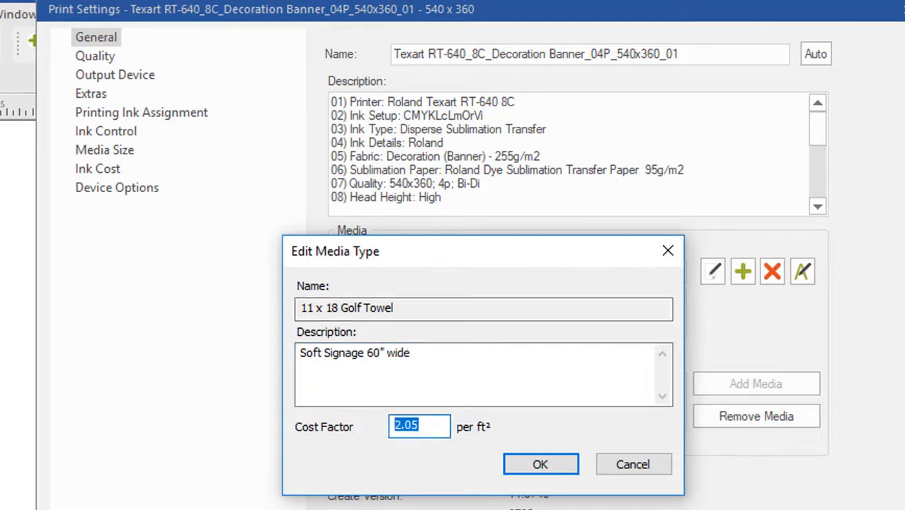
{"action": "type", "text": "0.45"}
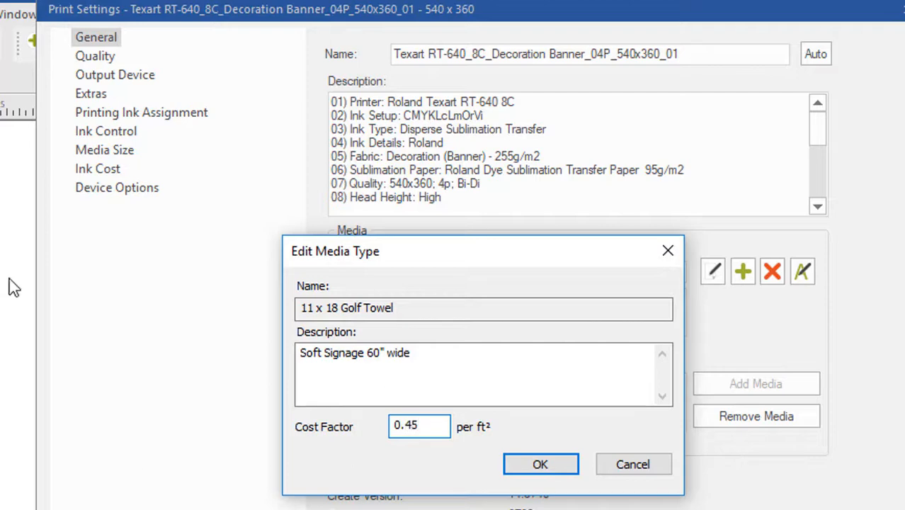
{"action": "left_click", "coordinate": [564, 473]}
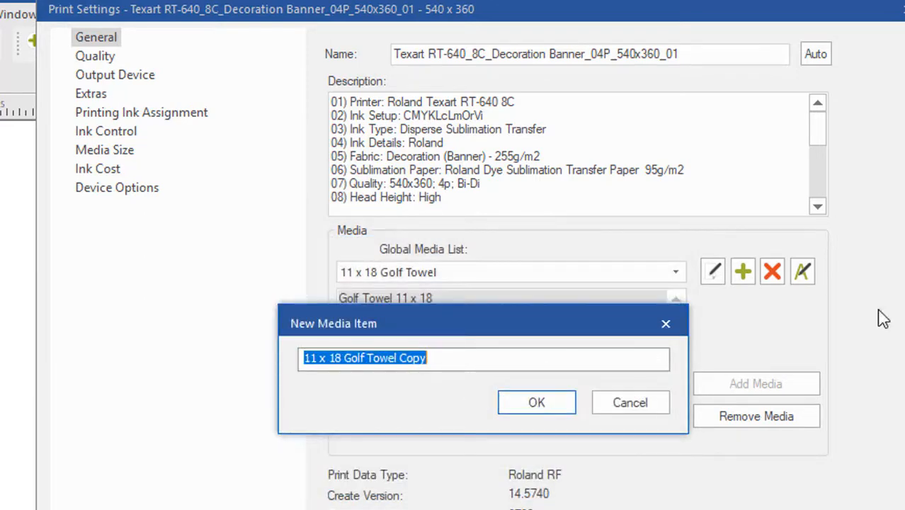
Name the media item "60" Soft Signage Banner" and add it to the environment's suitable media list
{"action": "type", "text": "60"}
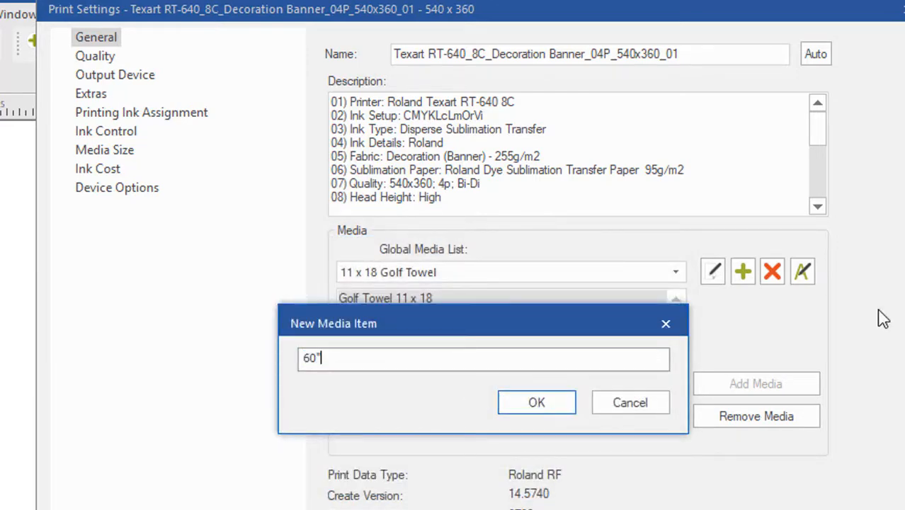
{"action": "type", "text": "\" Soft Signage Banner"}
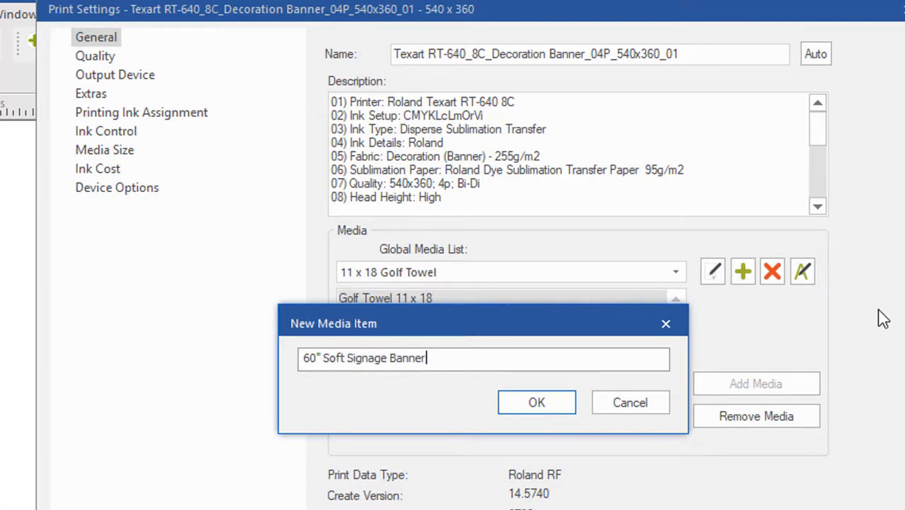
{"action": "left_click", "coordinate": [522, 405]}
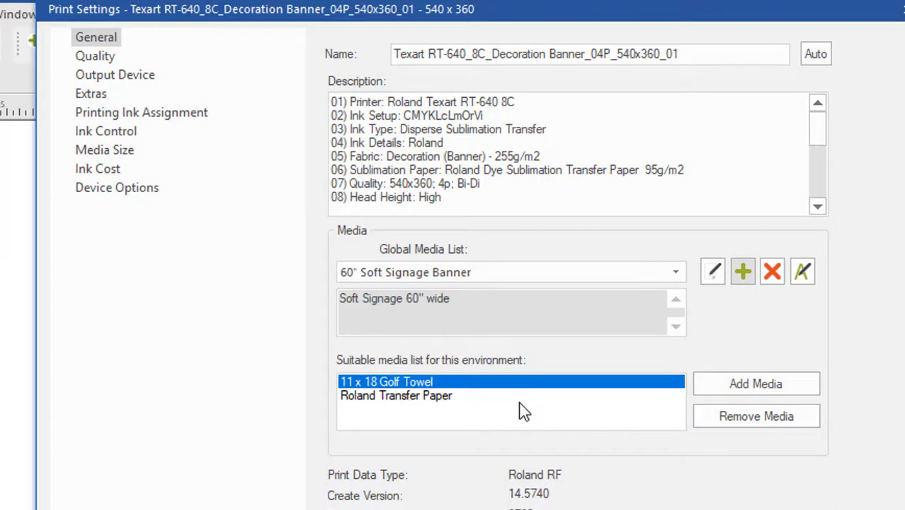
{"action": "left_click", "coordinate": [717, 384]}
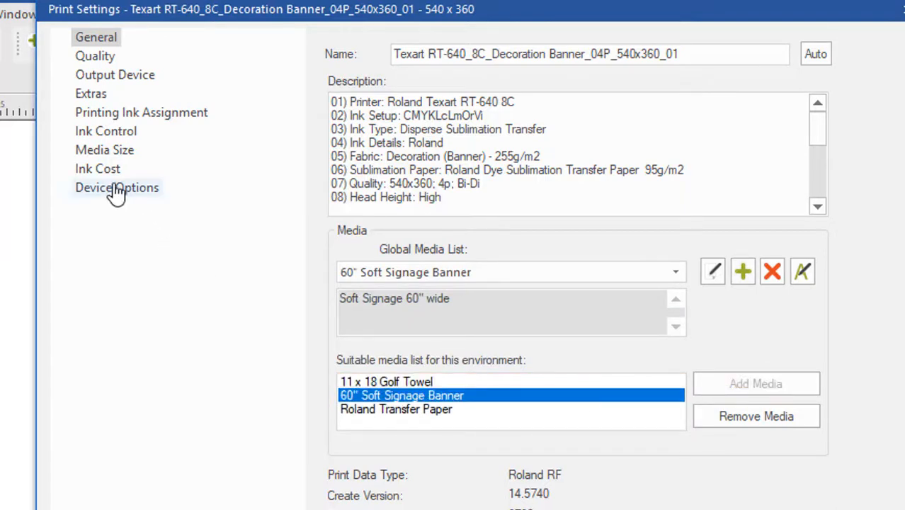
Create a new ink type with the description "Dye-Sub Inks", showing all inks, and a cost factor of 0.099 per ml for All Inks
{"action": "left_click", "coordinate": [98, 170]}
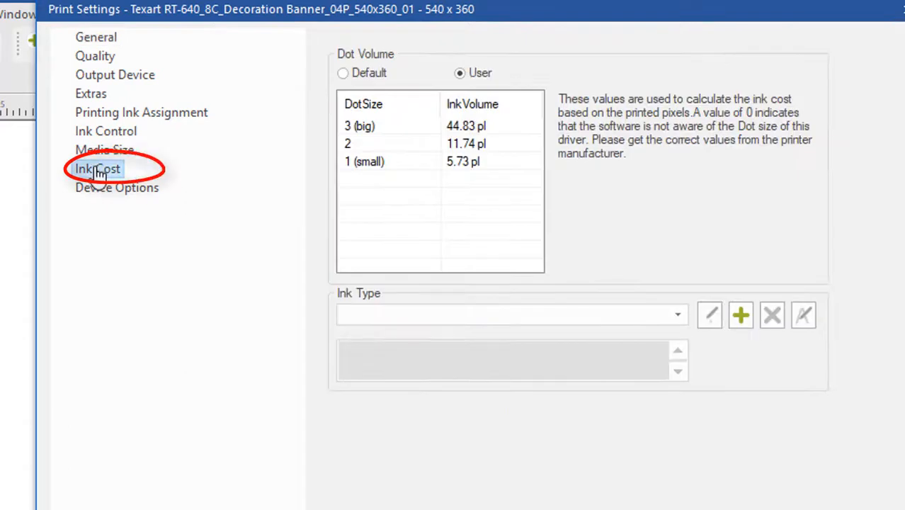
{"action": "left_click", "coordinate": [740, 317]}
{"action": "left_click", "coordinate": [587, 343]}
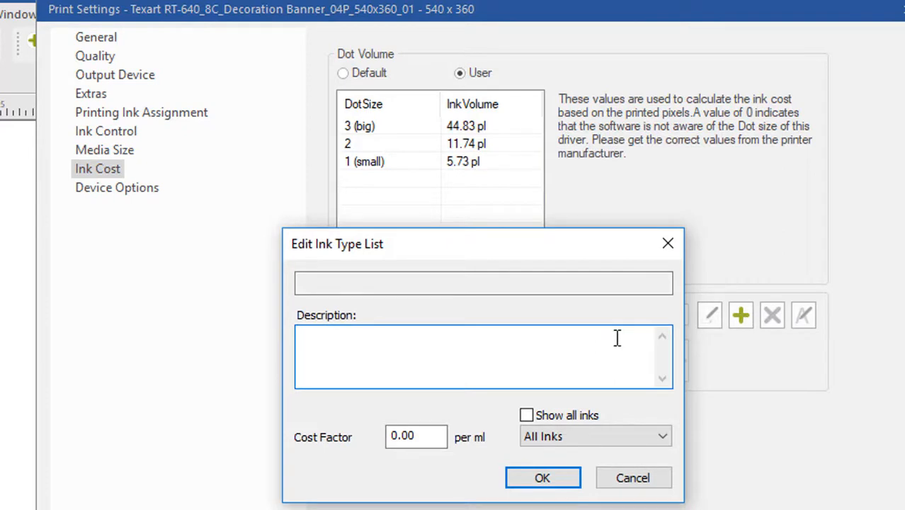
{"action": "type", "text": "Dye-Sub Inks"}
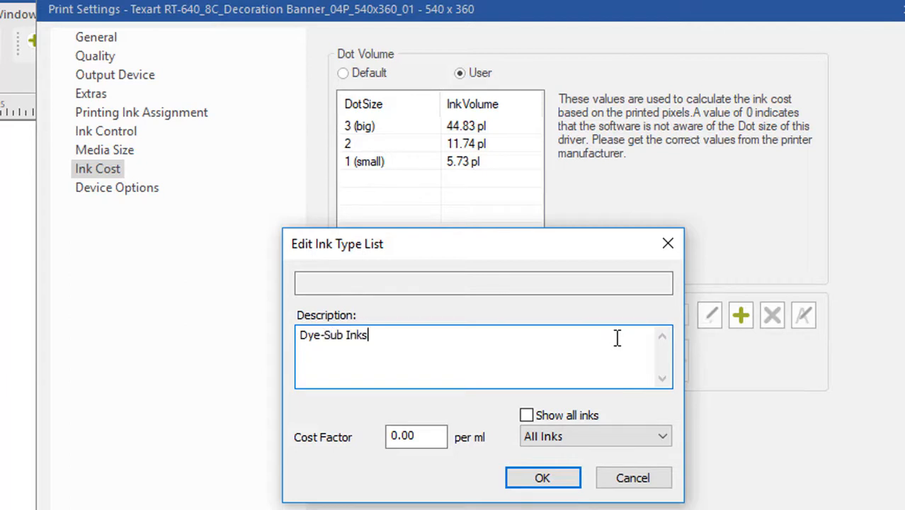
{"action": "left_click", "coordinate": [528, 418]}
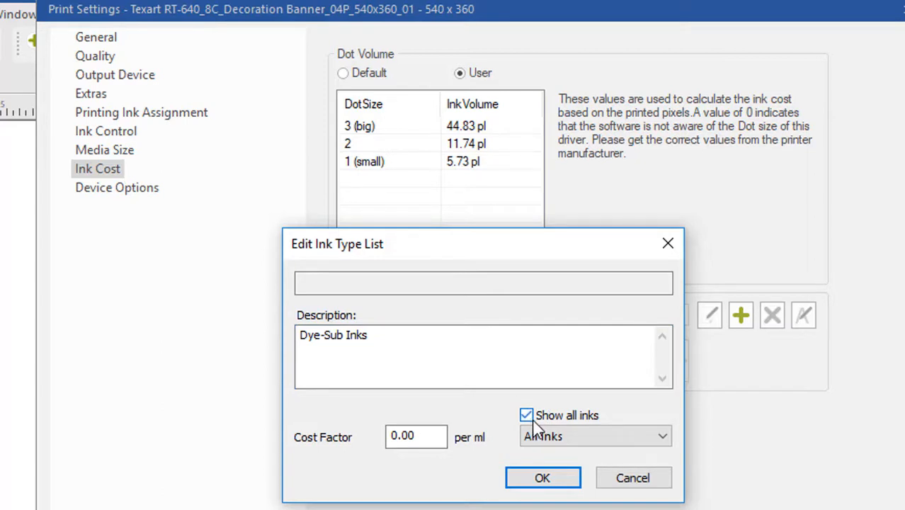
{"action": "left_click", "coordinate": [408, 435]}
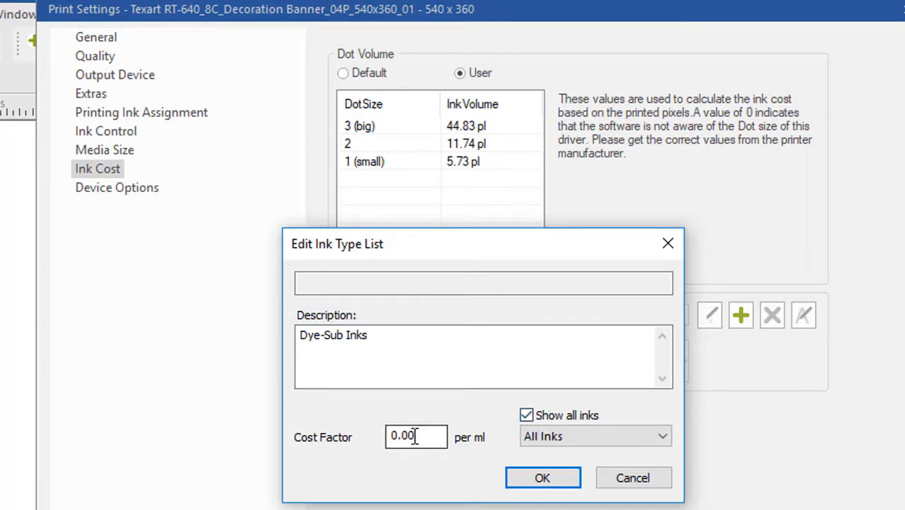
{"action": "left_click_drag", "start_coordinate": [409, 434], "coordinate": [428, 433]}
{"action": "type", "text": "99"}
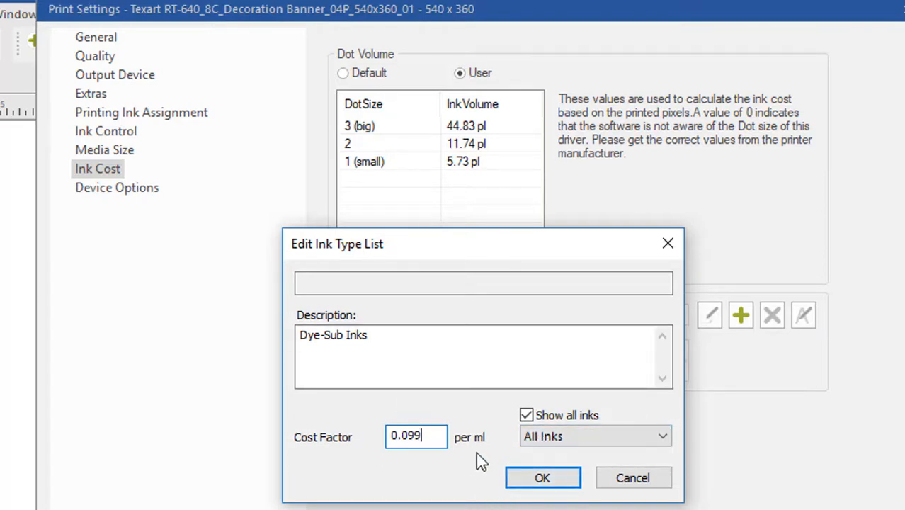
{"action": "left_click", "coordinate": [542, 478]}
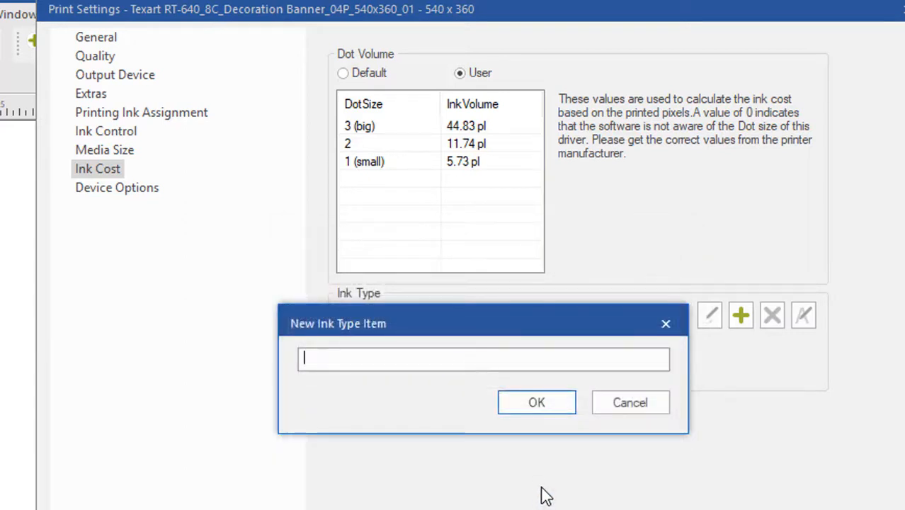
Name the ink type "Texart SBL3 Inks" and save the print environment settings
{"action": "type", "text": "Texart SB"}
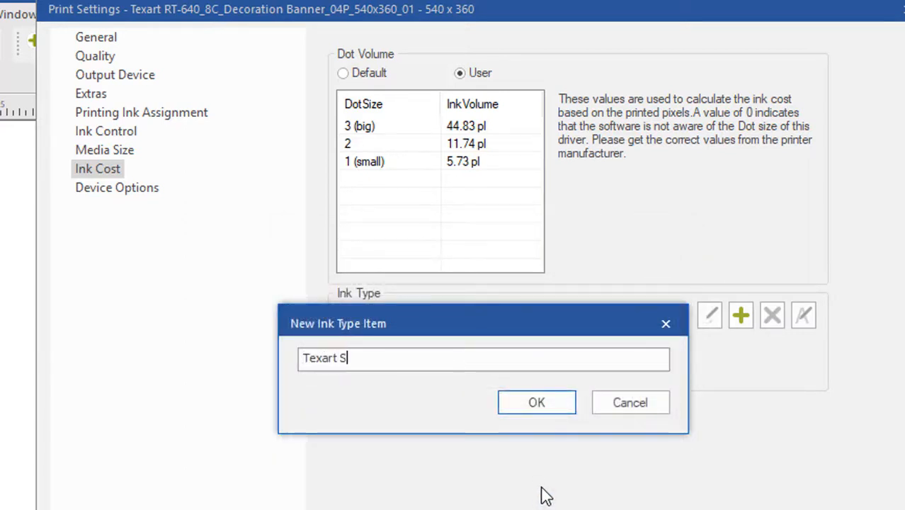
{"action": "type", "text": "L3 Inks"}
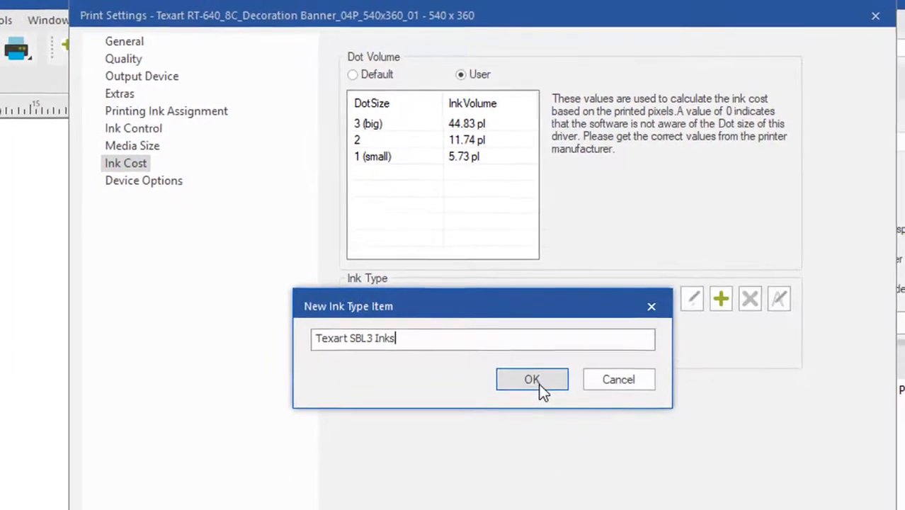
{"action": "left_click", "coordinate": [537, 385]}
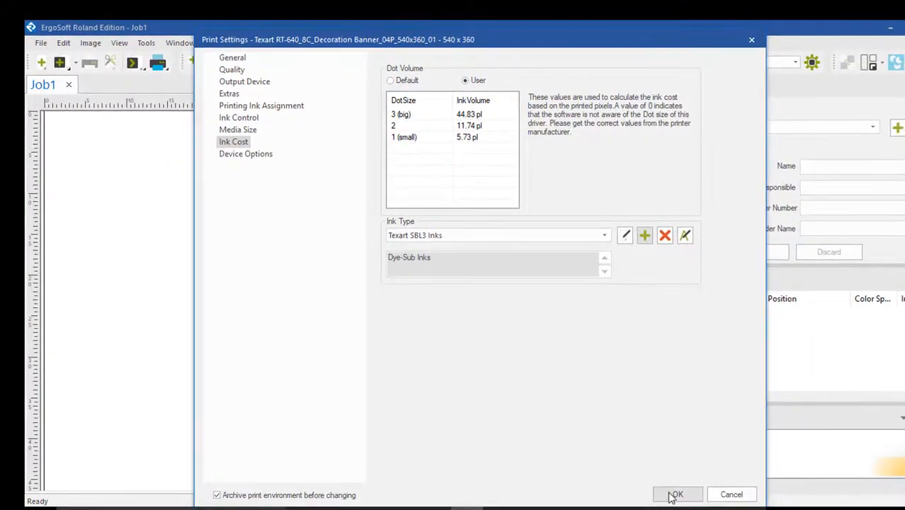
{"action": "left_click", "coordinate": [674, 494]}
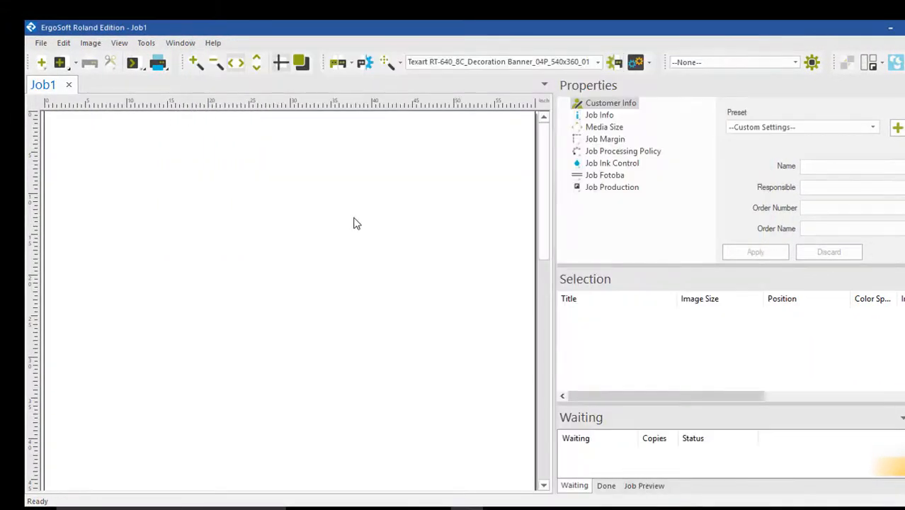
Import the PDF file golftowel 2b_FINAL from the Desktop into the job
{"action": "left_click", "coordinate": [62, 64]}
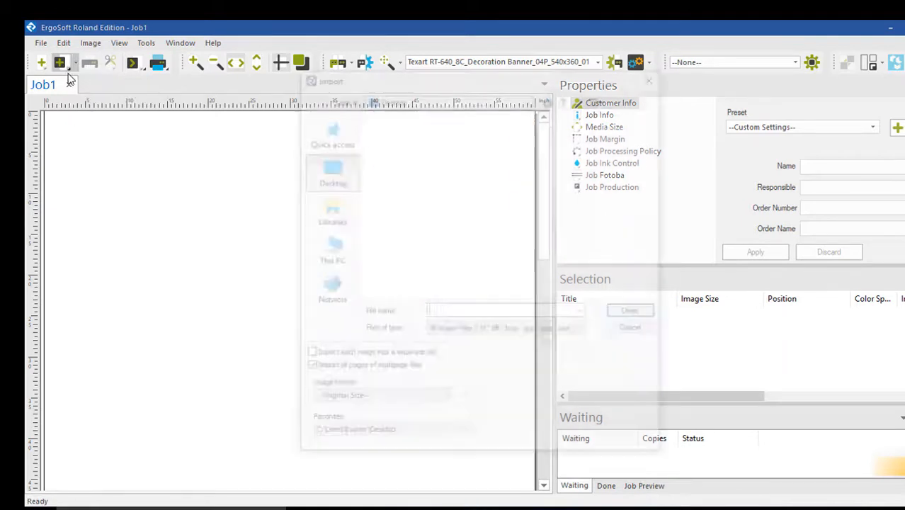
{"action": "left_click", "coordinate": [528, 233]}
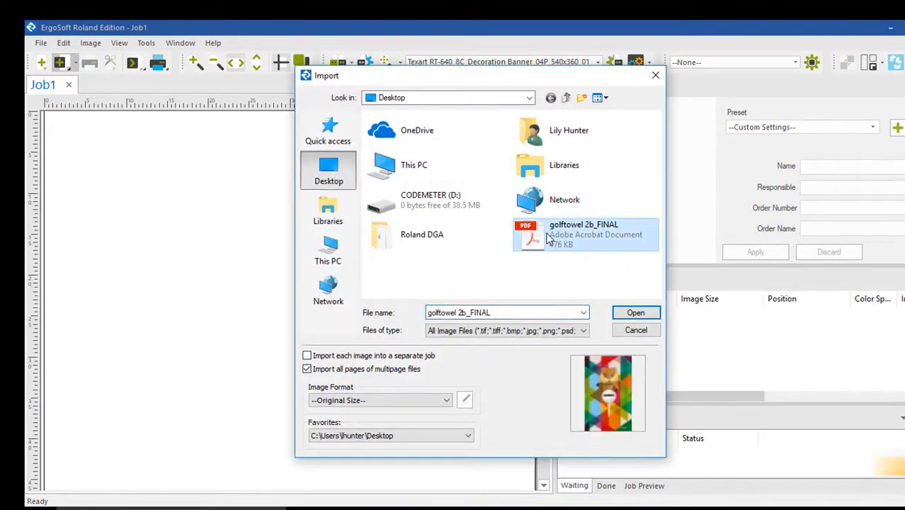
{"action": "left_click", "coordinate": [633, 314]}
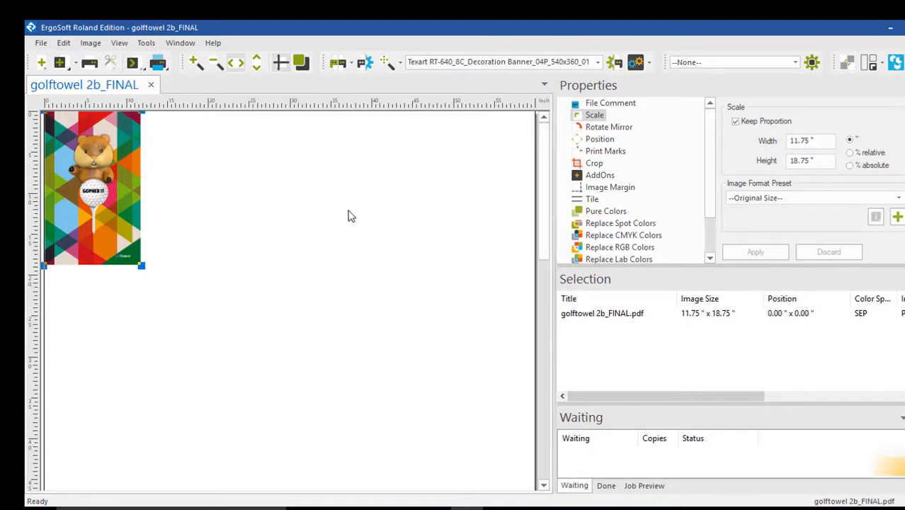
Set the job's media size to be taken from the printer and apply it
{"action": "left_click", "coordinate": [416, 237]}
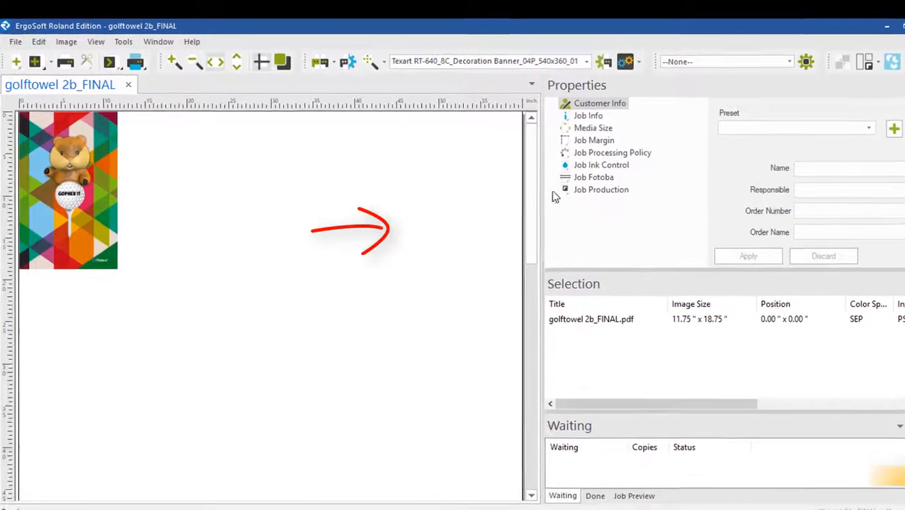
{"action": "left_click", "coordinate": [598, 127]}
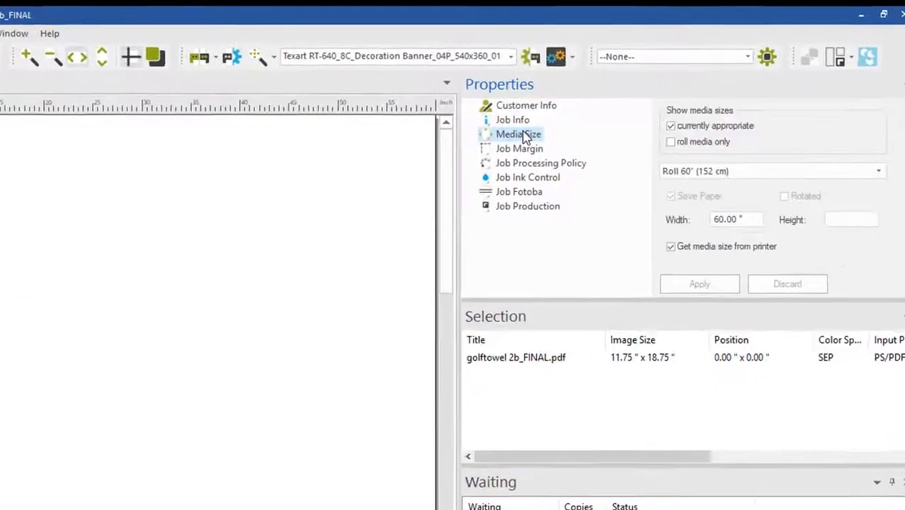
{"action": "left_click", "coordinate": [670, 246]}
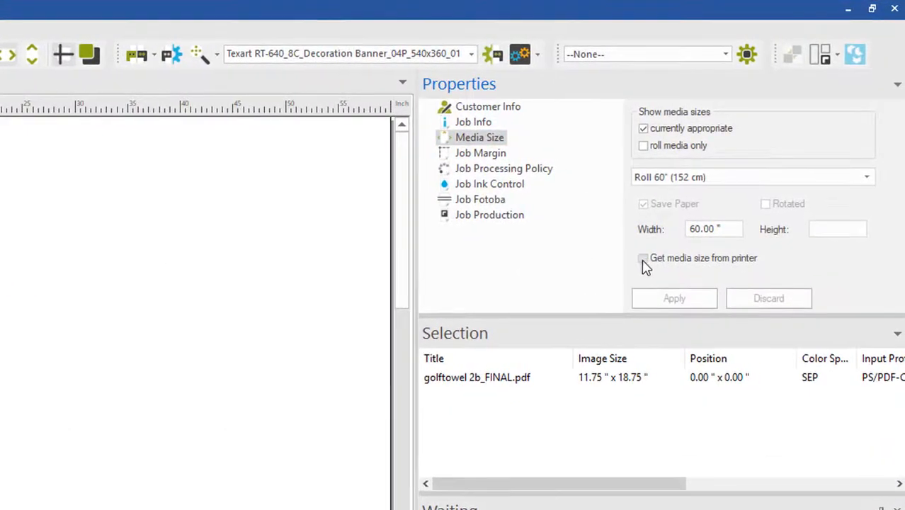
{"action": "left_click", "coordinate": [642, 259]}
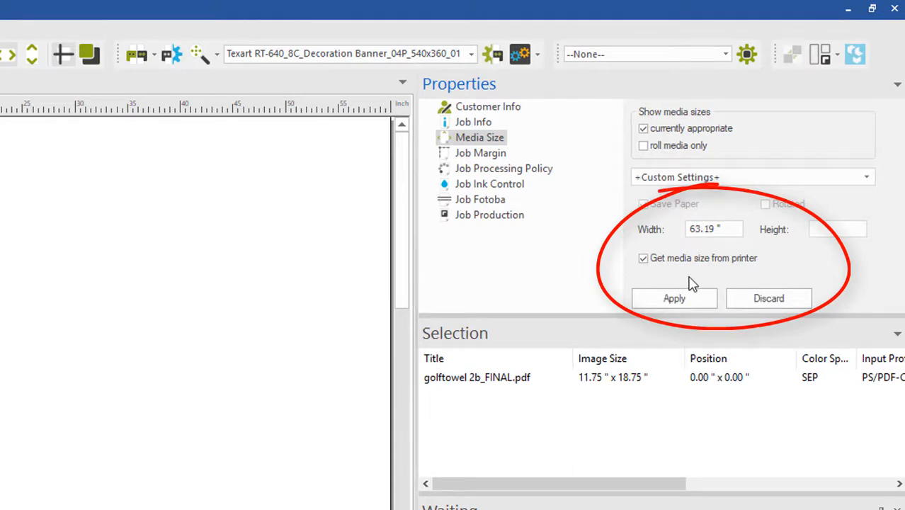
{"action": "left_click", "coordinate": [678, 300]}
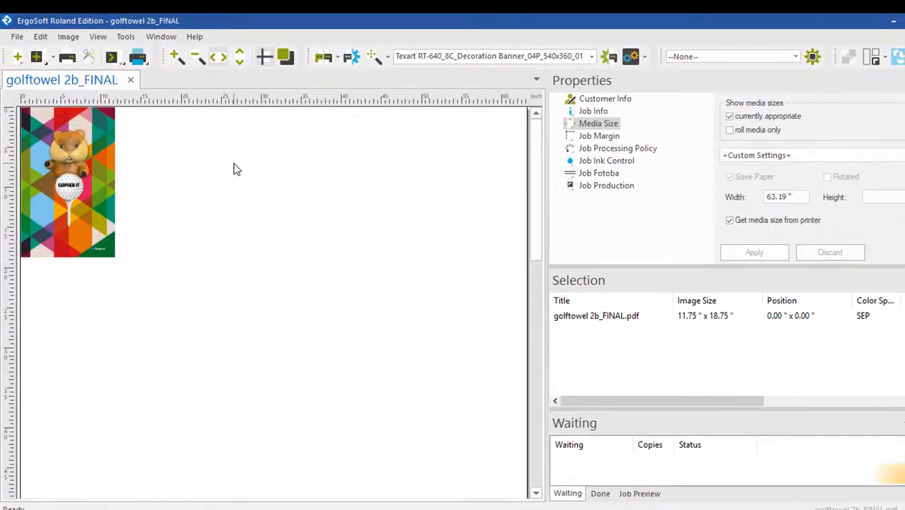
Create a new image margin preset for the golf towel image with 0.50" left, top, right and bottom margins
{"action": "left_click", "coordinate": [73, 156]}
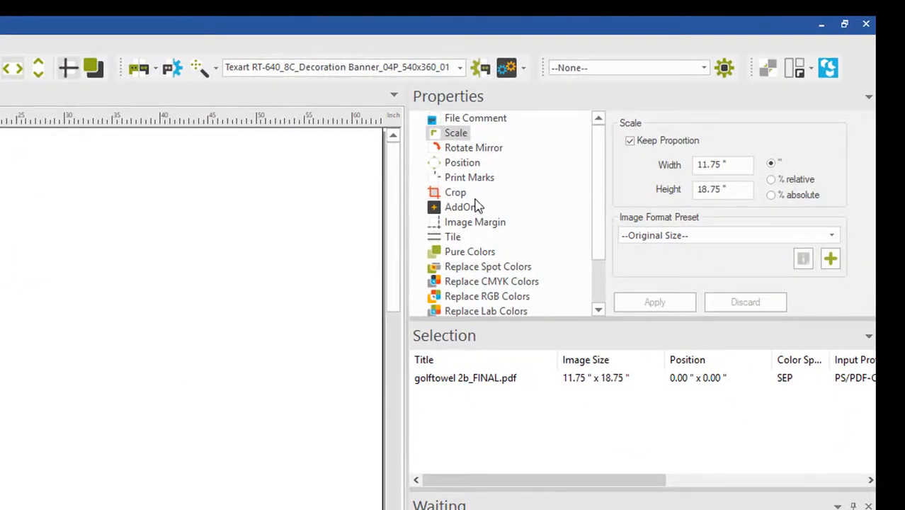
{"action": "left_click", "coordinate": [472, 222]}
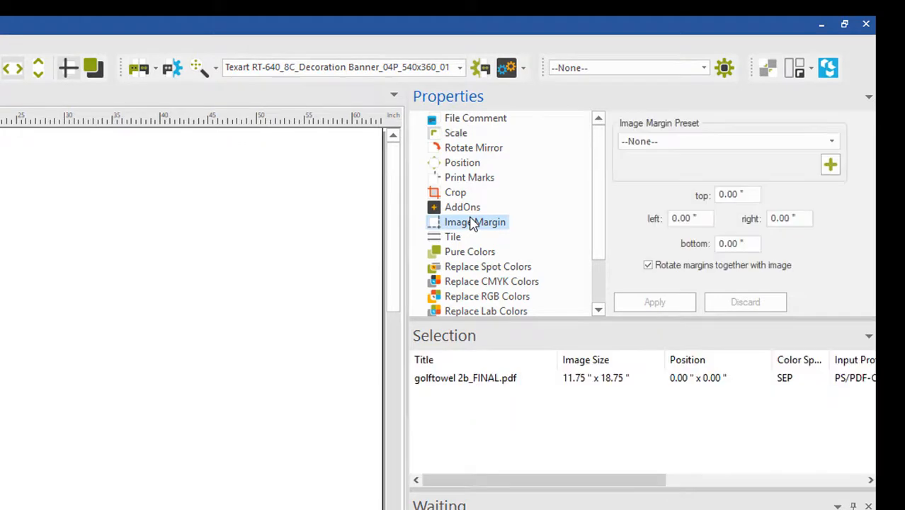
{"action": "left_click", "coordinate": [832, 146]}
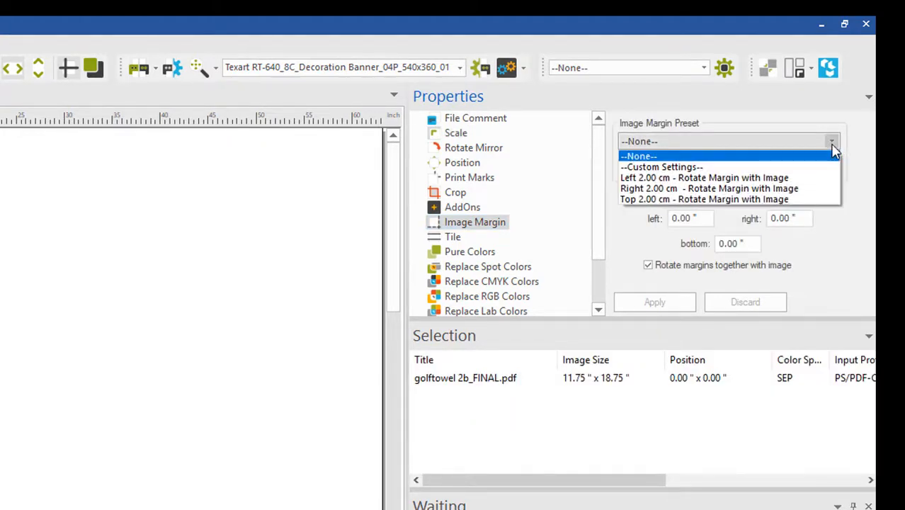
{"action": "left_click", "coordinate": [832, 143]}
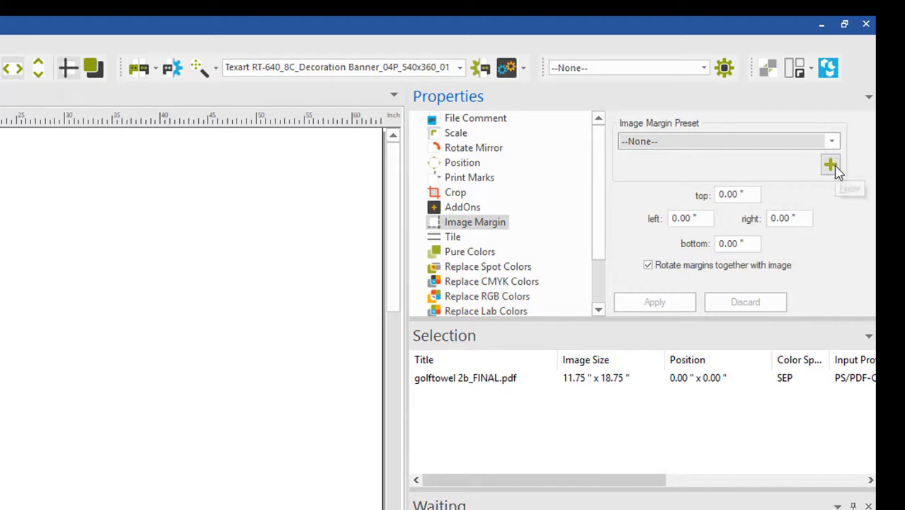
{"action": "left_click", "coordinate": [832, 167]}
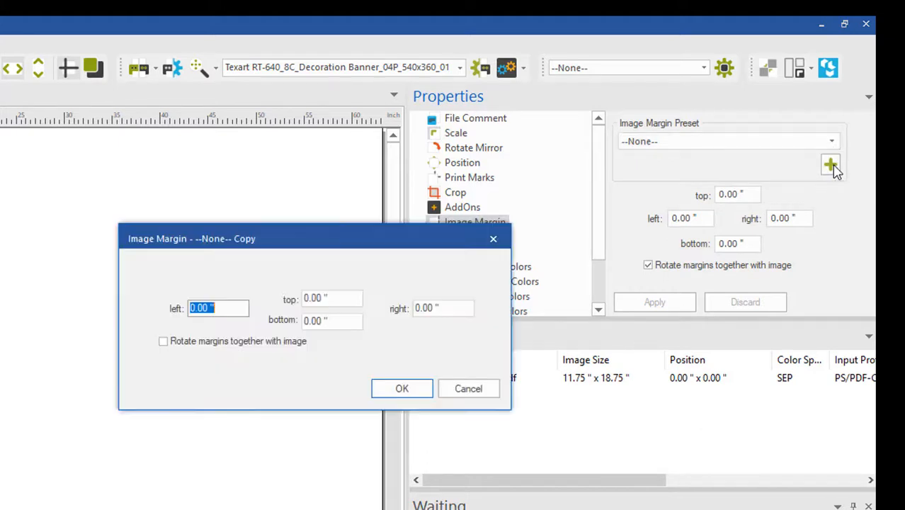
{"action": "left_click", "coordinate": [199, 307]}
{"action": "type", "text": "5"}
{"action": "left_click", "coordinate": [317, 298]}
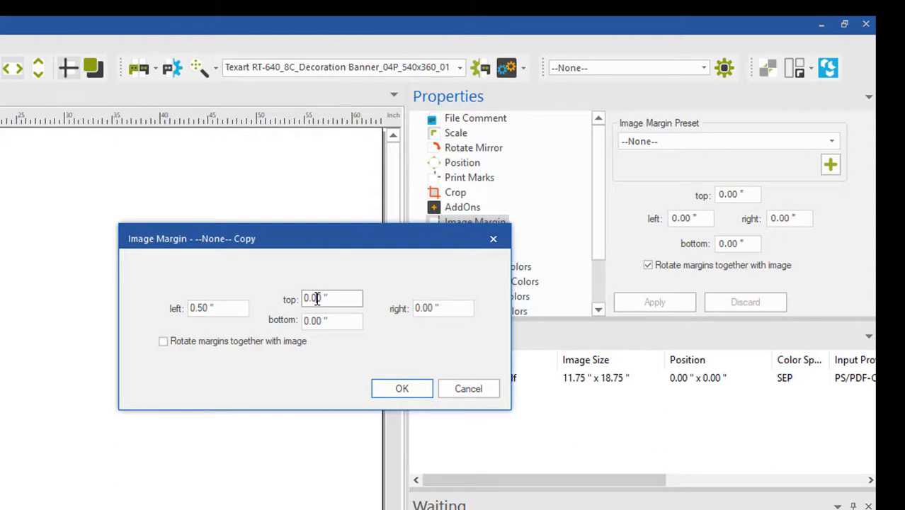
{"action": "left_click", "coordinate": [423, 307]}
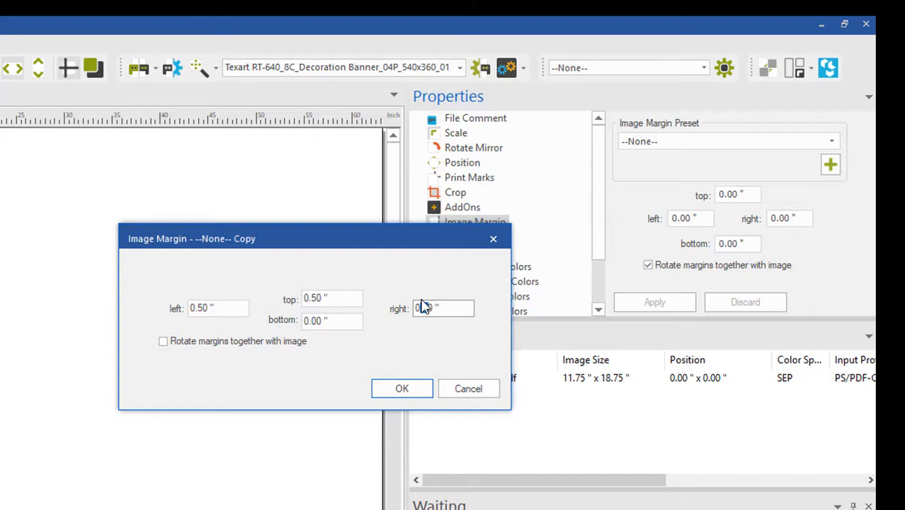
{"action": "type", "text": "5"}
{"action": "left_click", "coordinate": [312, 320]}
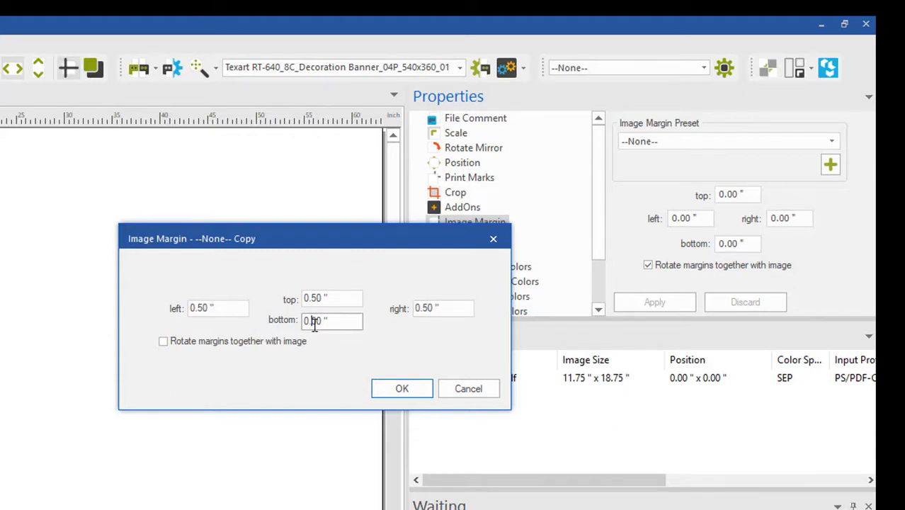
{"action": "type", "text": "5"}
{"action": "left_click", "coordinate": [397, 390]}
Name the margin preset "0.5 inches around" and apply it to the golf towel image
{"action": "type", "text": "0"}
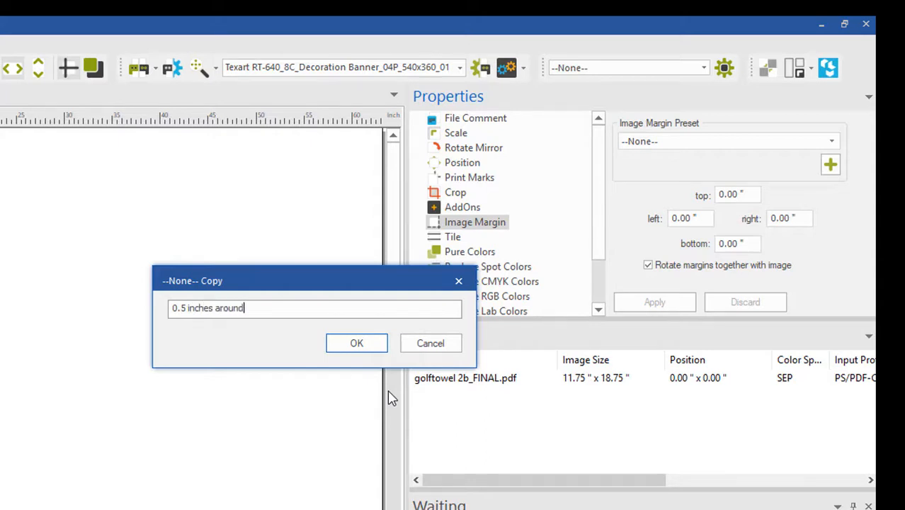
{"action": "left_click", "coordinate": [358, 345]}
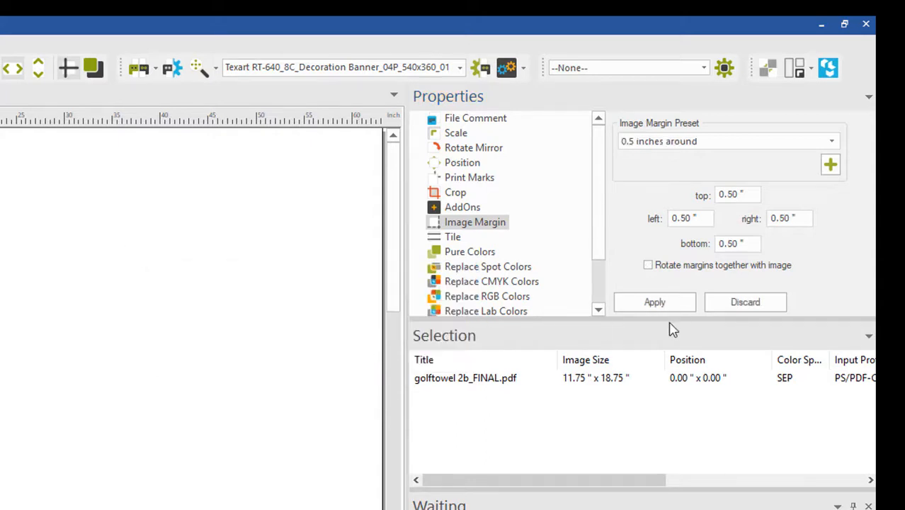
{"action": "left_click", "coordinate": [666, 306]}
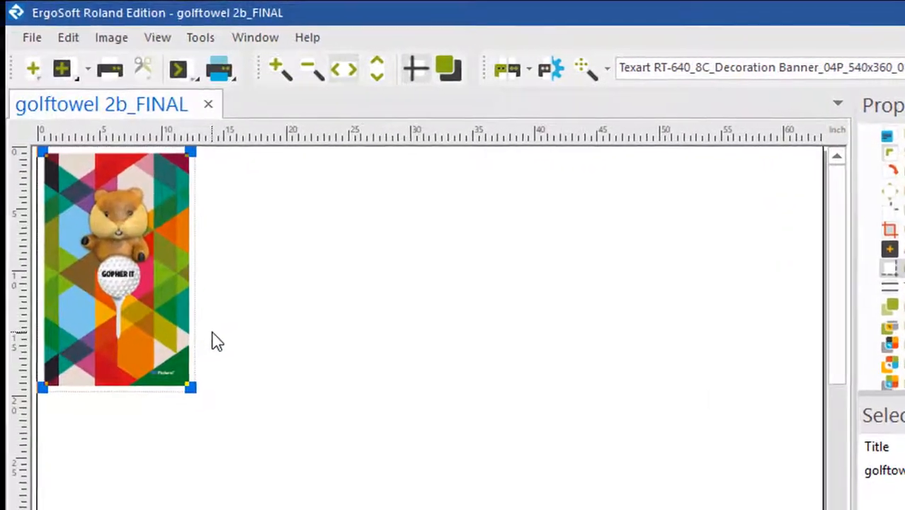
Duplicate the golf towel image once, and duplicate the copy with a count of 3
{"action": "key", "text": "ctrl+v"}
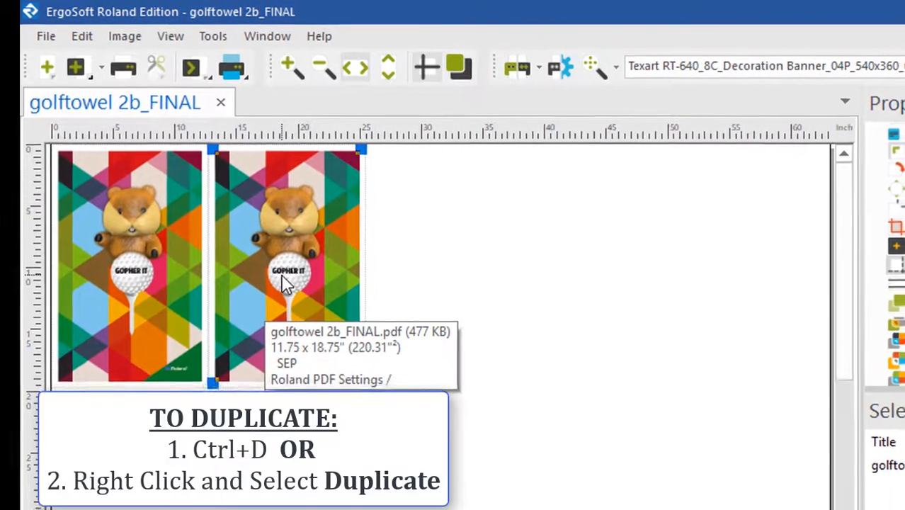
{"action": "right_click", "coordinate": [281, 283]}
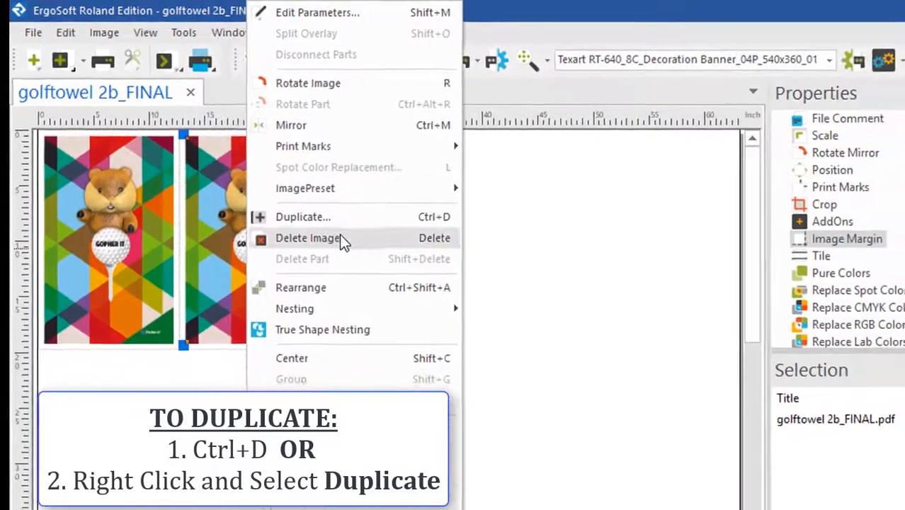
{"action": "left_click", "coordinate": [319, 217]}
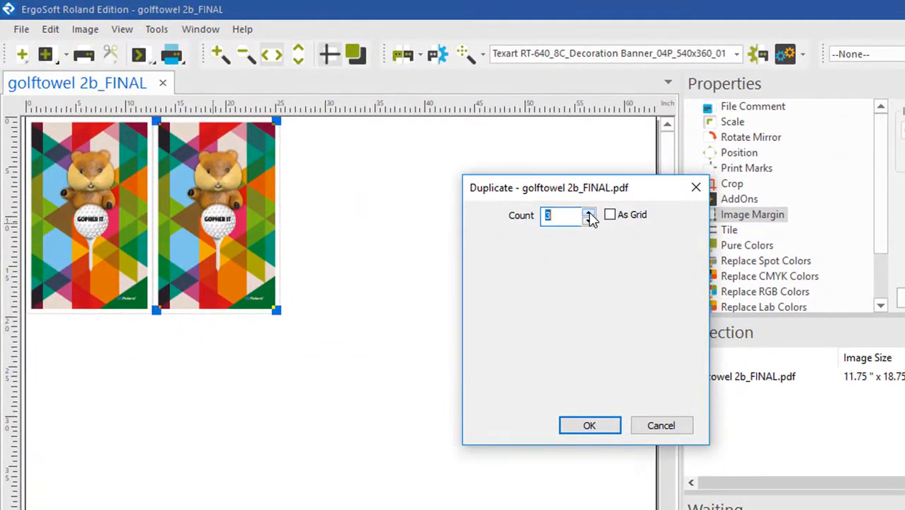
{"action": "left_click", "coordinate": [587, 426]}
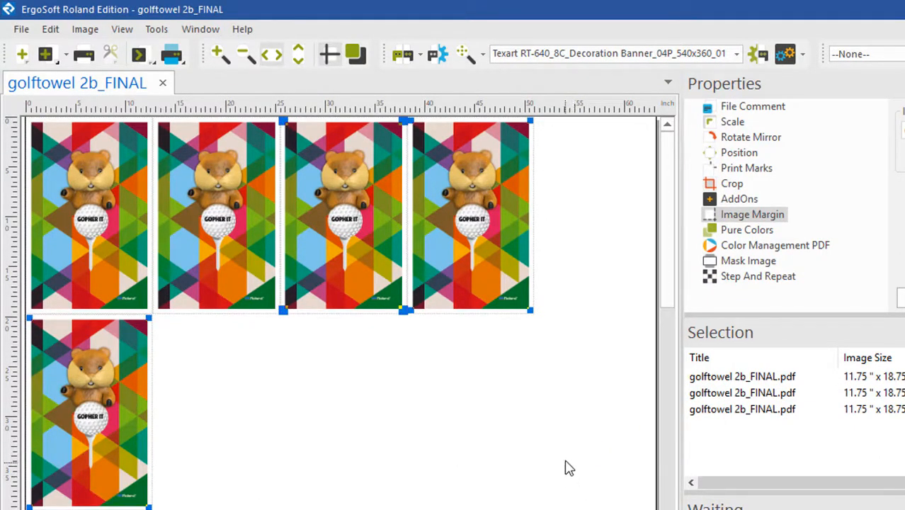
Delete the single golf towel copy in the second row and clear the image selection
{"action": "left_click", "coordinate": [390, 480]}
{"action": "left_click", "coordinate": [113, 426]}
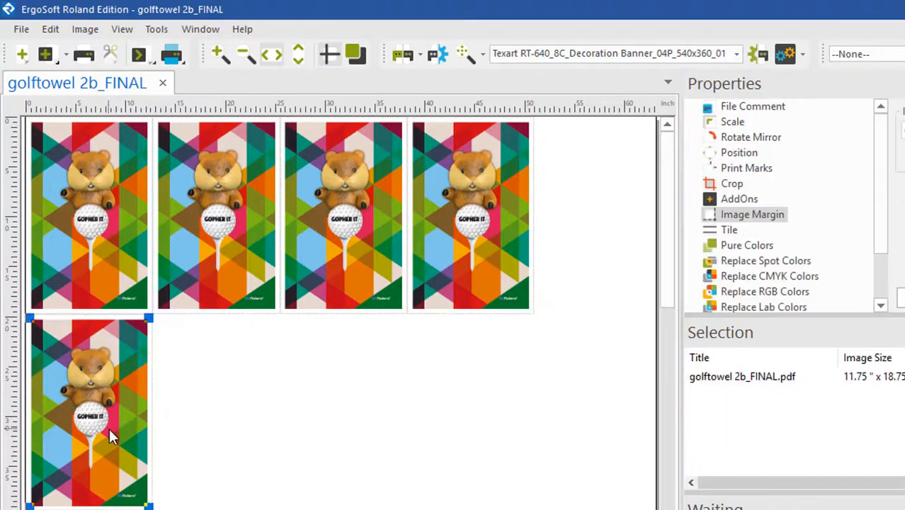
{"action": "key", "text": "Delete"}
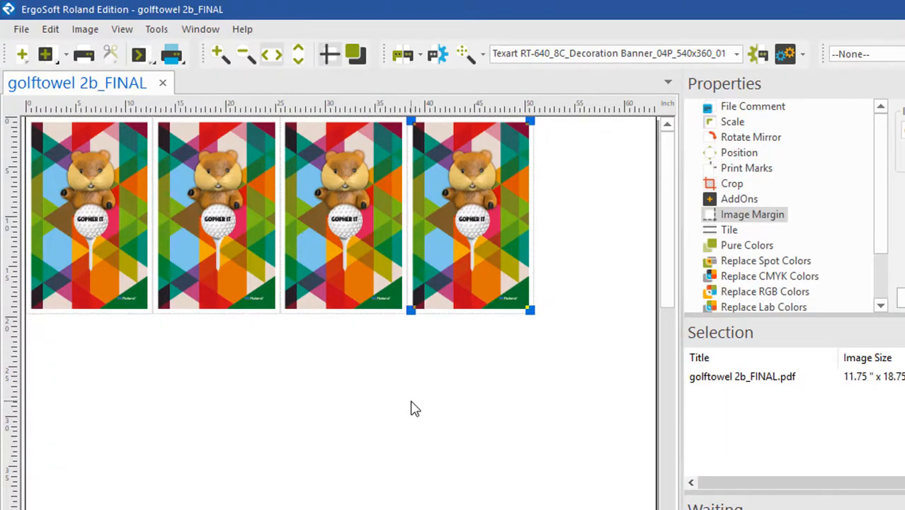
{"action": "left_click", "coordinate": [410, 402]}
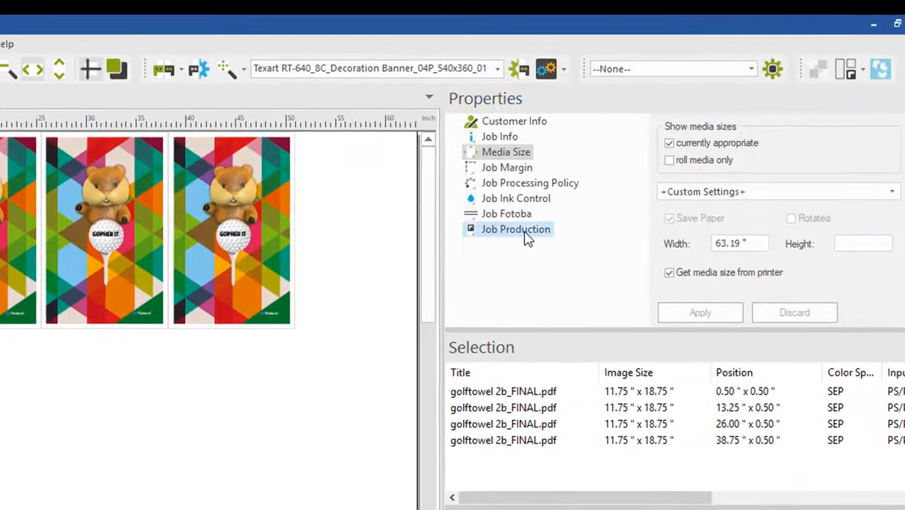
Show only media suitable for the print environment in the job's production settings, choose 11 x 18 Golf Towel and apply it
{"action": "left_click", "coordinate": [524, 232]}
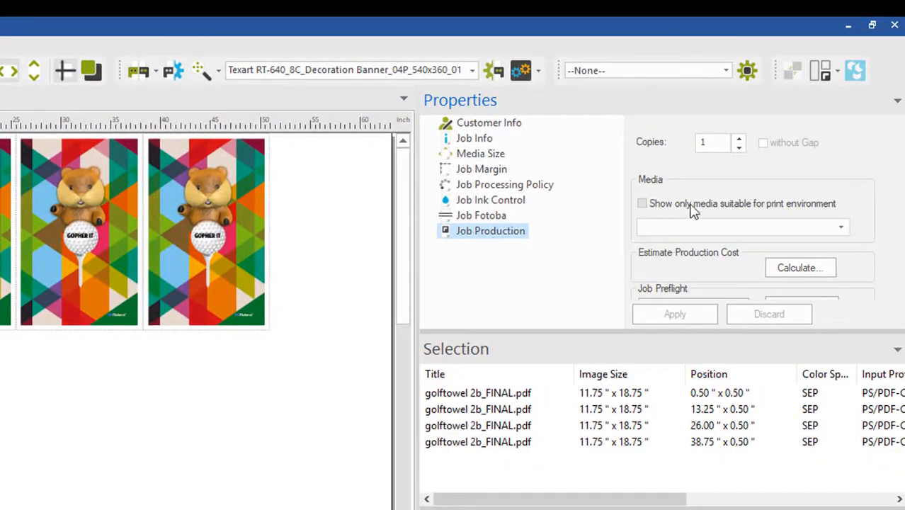
{"action": "left_click", "coordinate": [640, 204]}
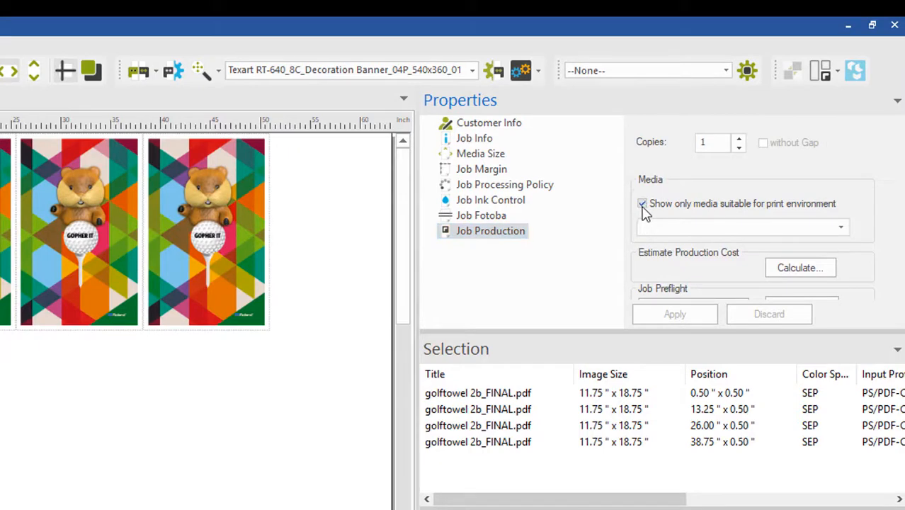
{"action": "left_click", "coordinate": [841, 228]}
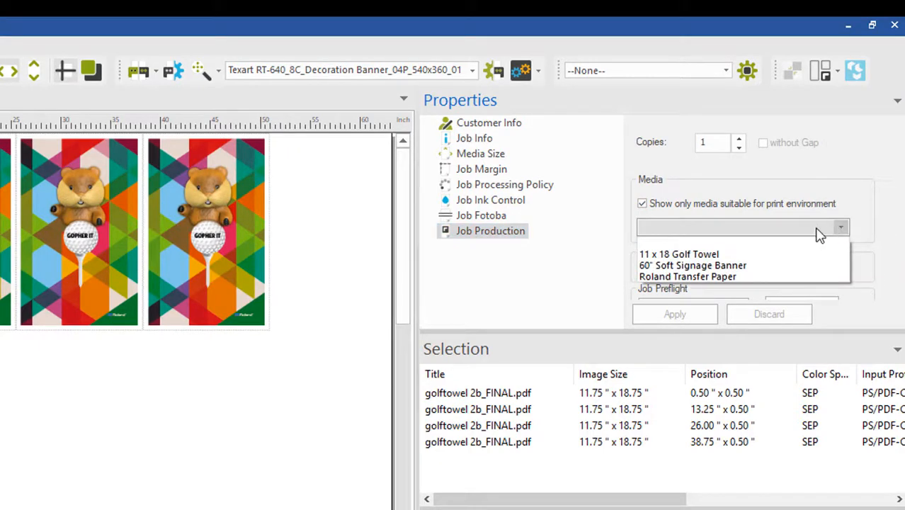
{"action": "left_click", "coordinate": [762, 255]}
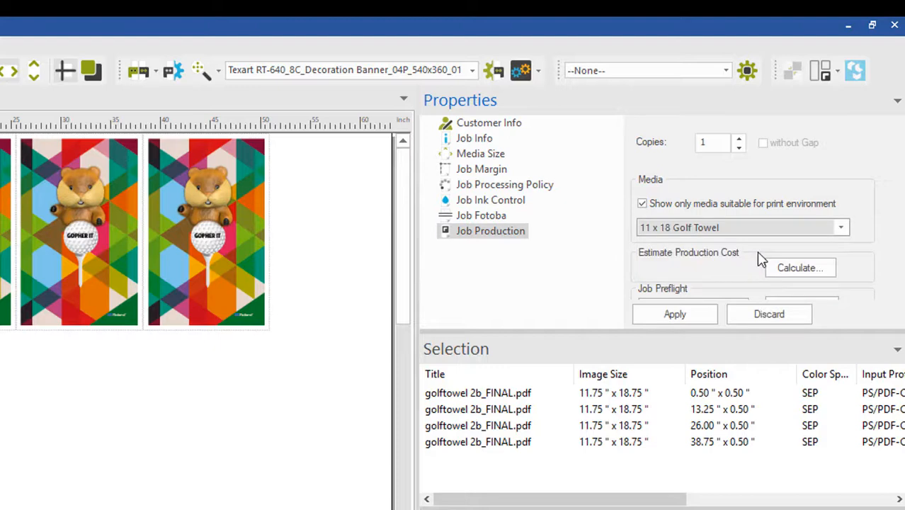
{"action": "left_click", "coordinate": [678, 317]}
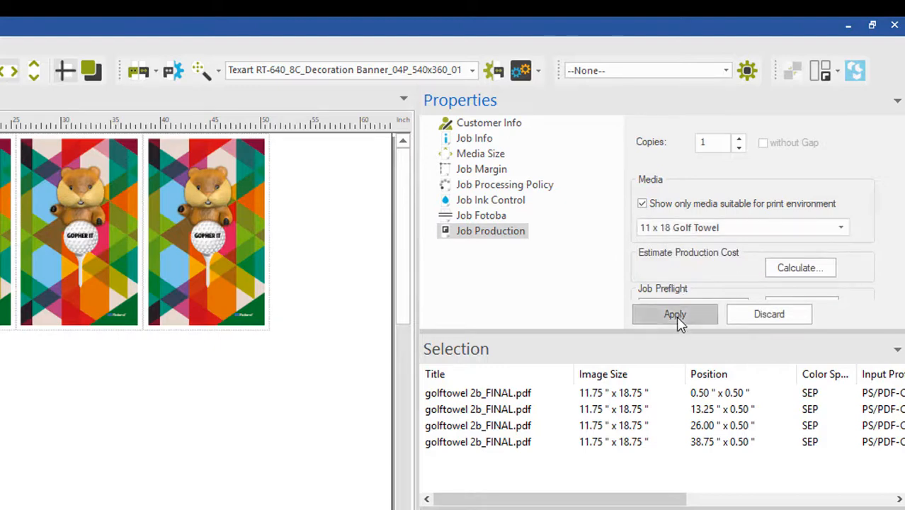
Calculate the job's estimated production cost and examine its media, ink and time consumption details
{"action": "left_click", "coordinate": [784, 269]}
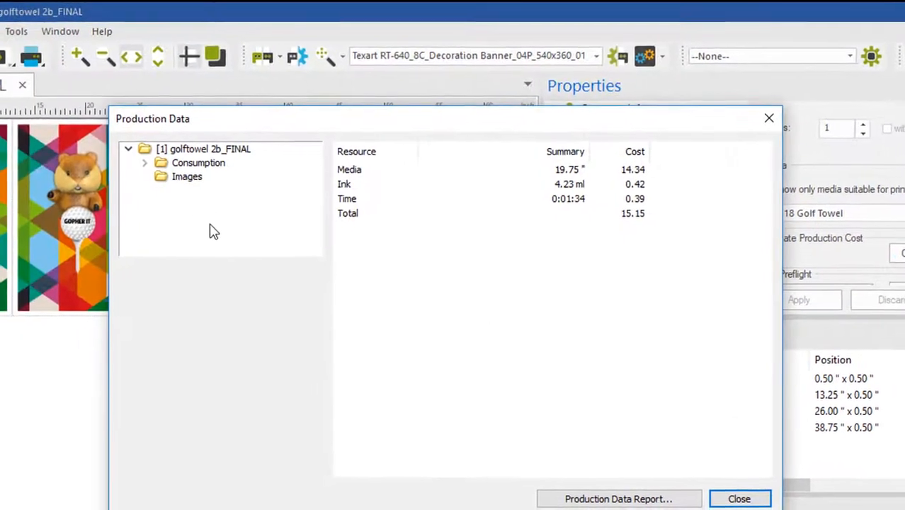
{"action": "double_click", "coordinate": [165, 161]}
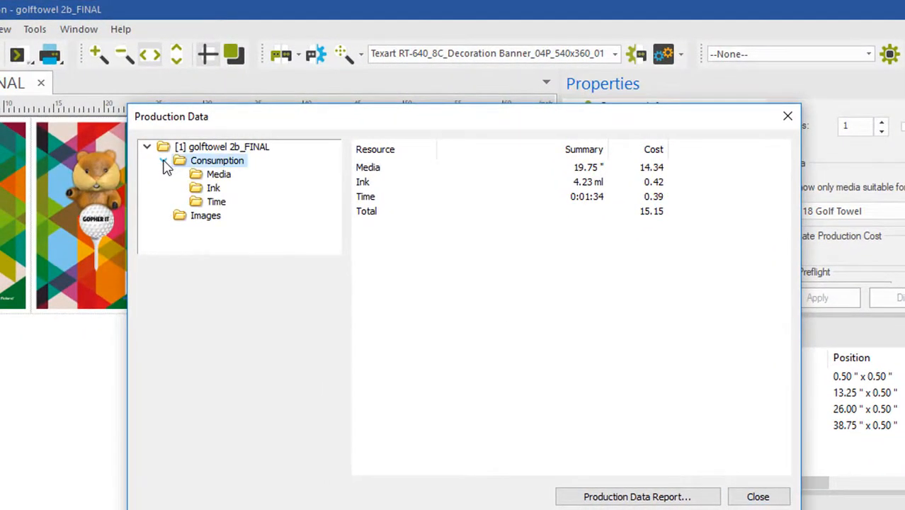
{"action": "left_click", "coordinate": [194, 176]}
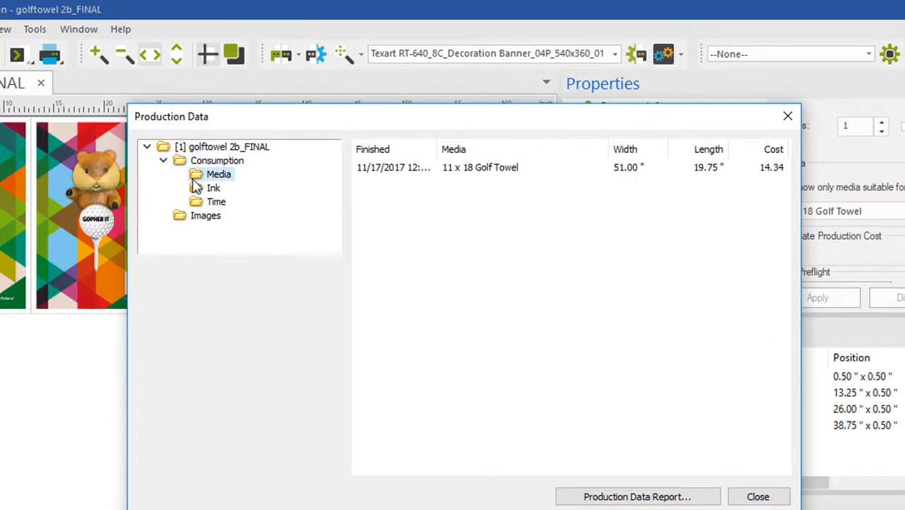
{"action": "left_click", "coordinate": [198, 192]}
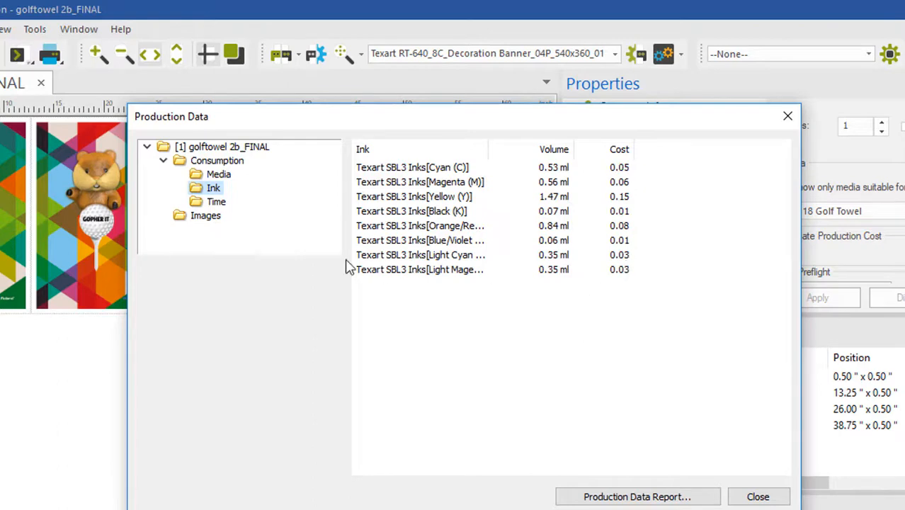
{"action": "left_click", "coordinate": [218, 203]}
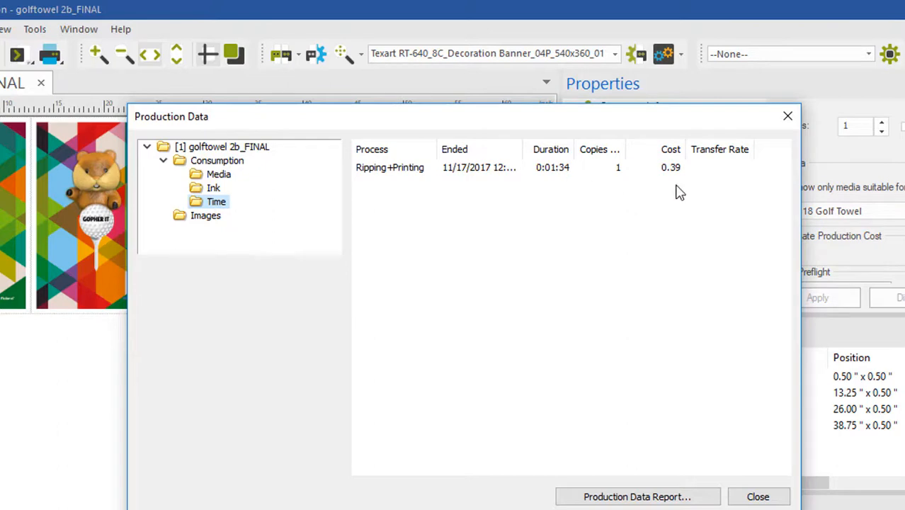
{"action": "left_click", "coordinate": [757, 497]}
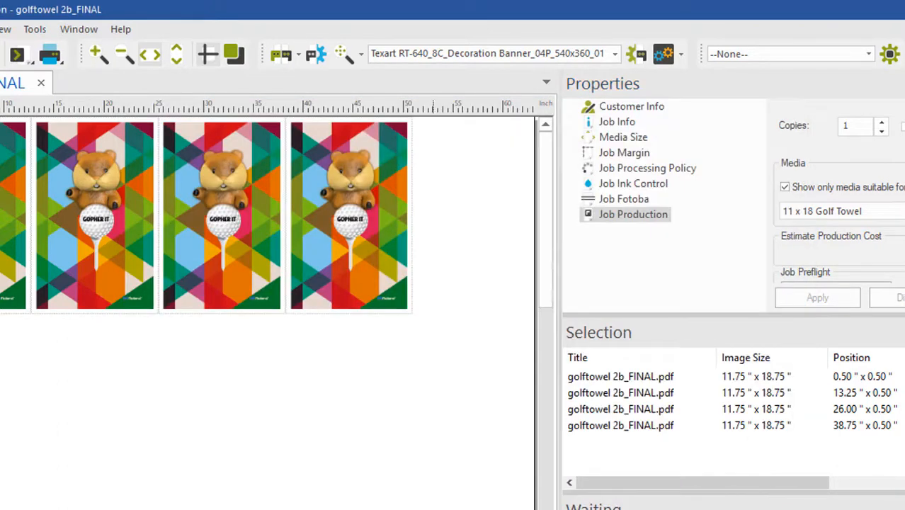